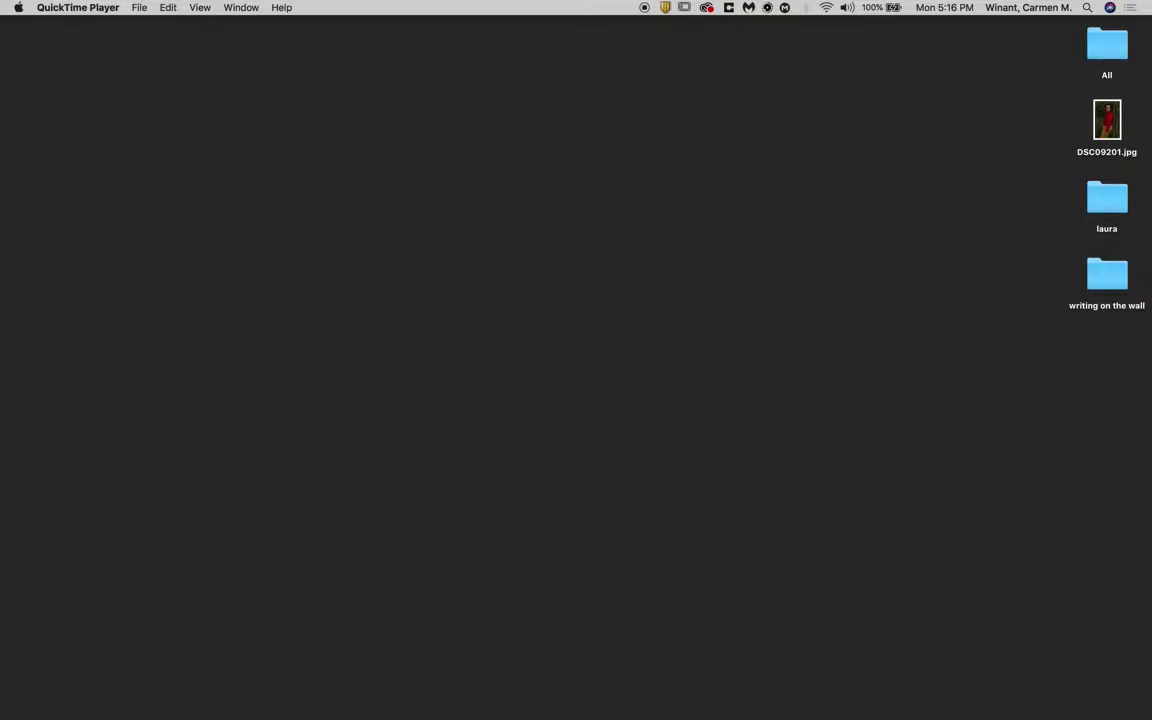
# - Open the desktop image DSC09201.jpg in Photoshop and close both the document and its window again
pyautogui.click(1105, 119)
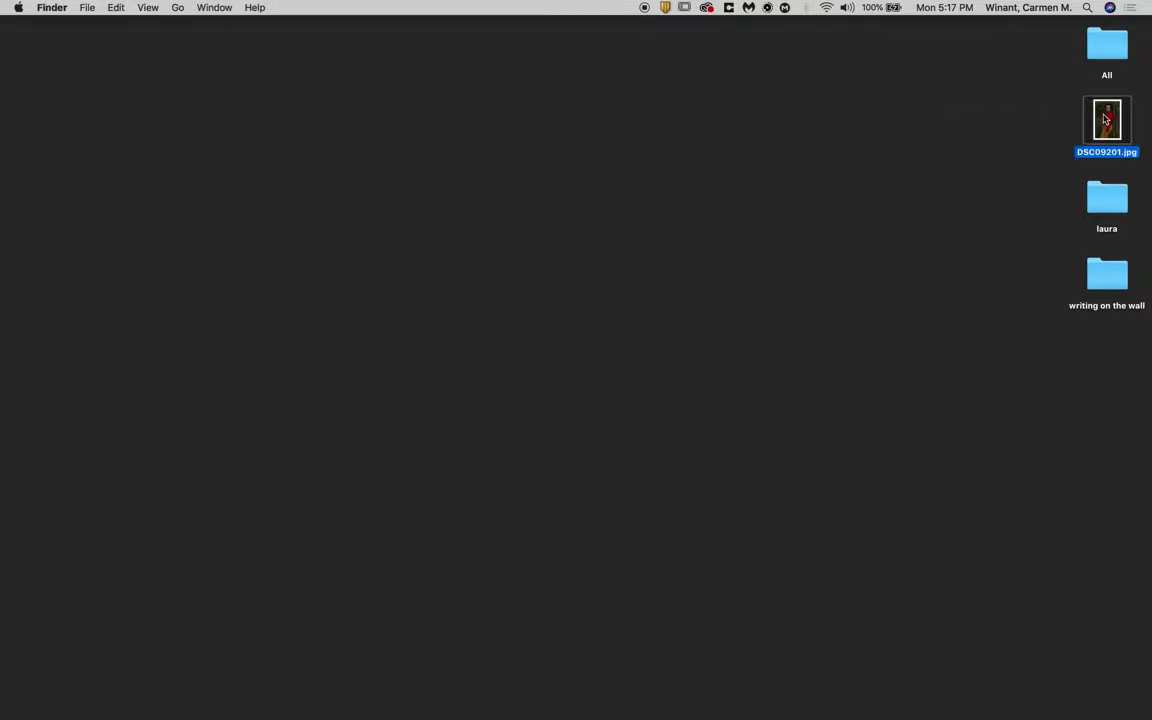
pyautogui.click(1052, 129)
pyautogui.click(1100, 125)
pyautogui.moveTo(1113, 127); pyautogui.dragTo(970, 708)
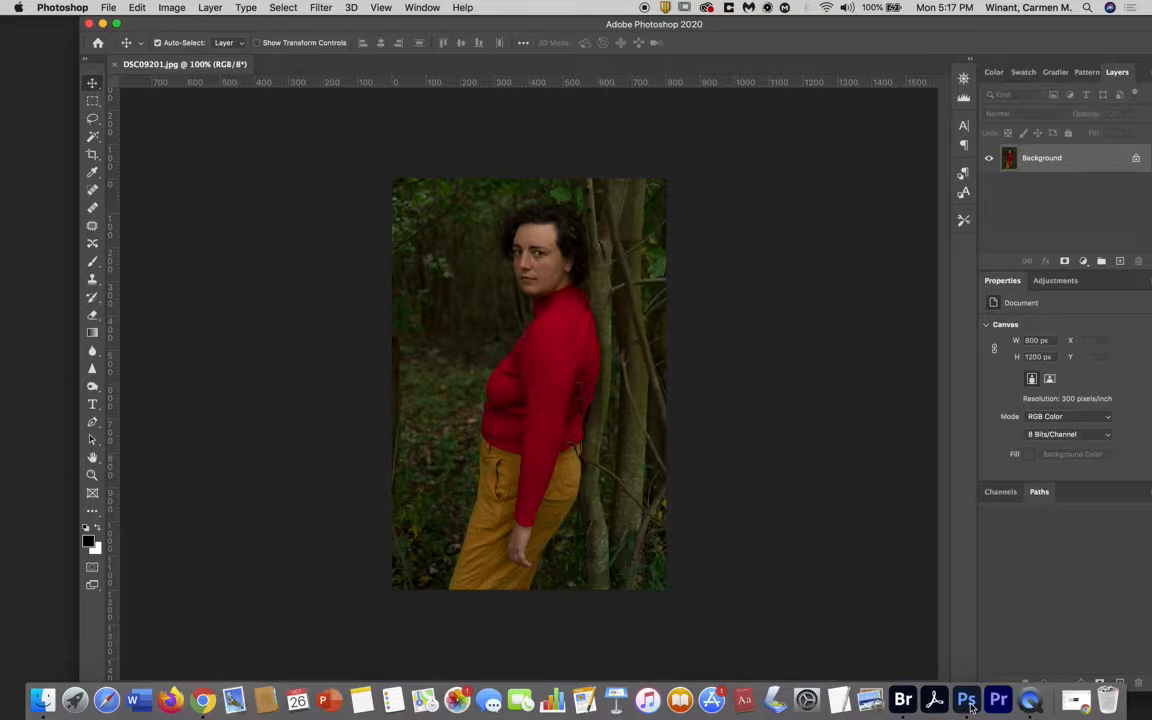
pyautogui.press('super+w')
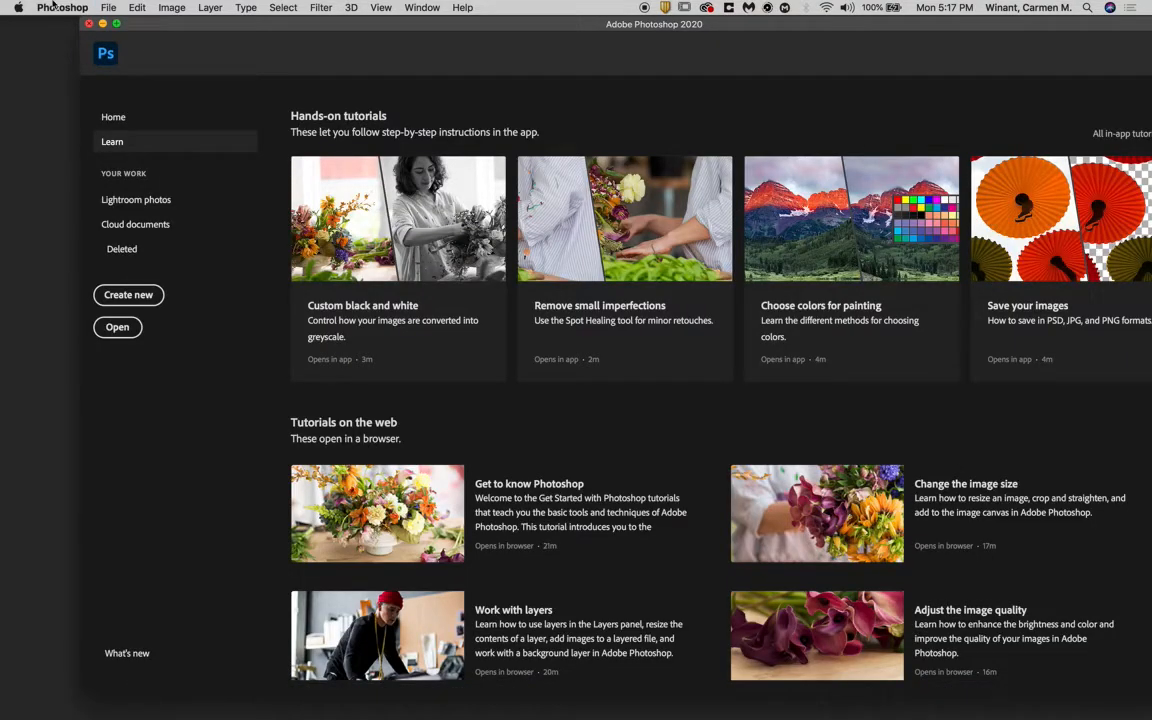
pyautogui.click(87, 22)
# - Open the desktop image DSC09201.jpg with Adobe Photoshop 2020 and reposition the window to bring its cut-off panels into view
pyautogui.rightClick(1117, 130)
pyautogui.click(1113, 126)
pyautogui.rightClick(1113, 126)
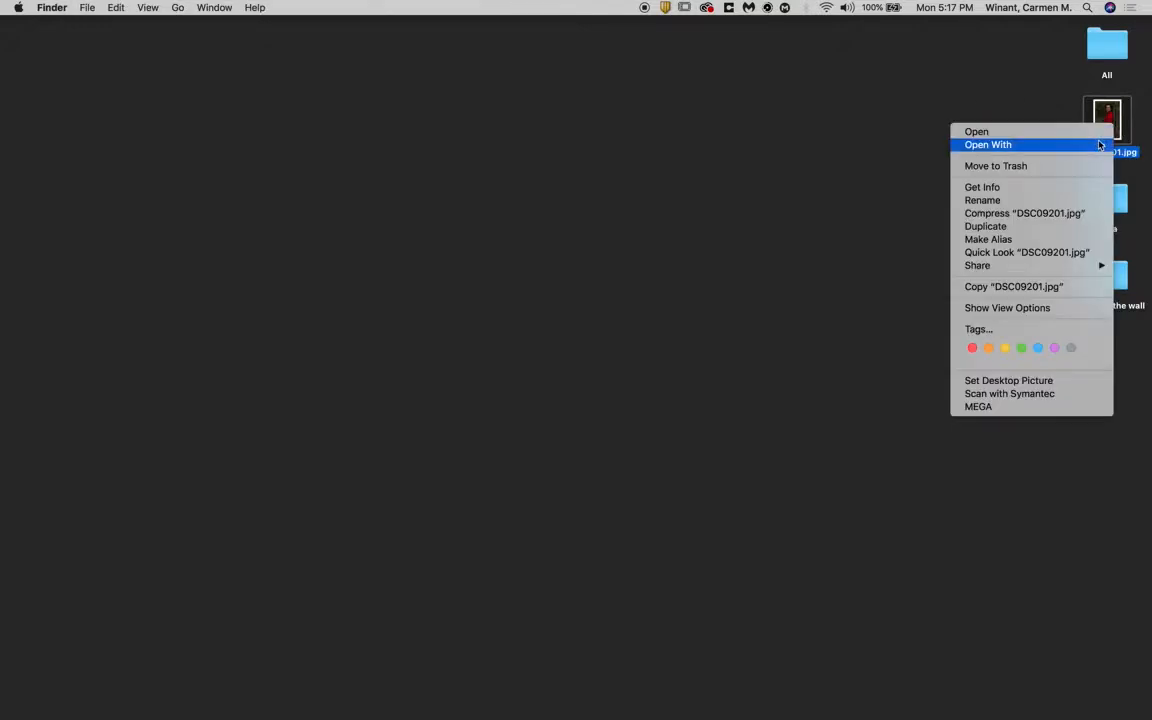
pyautogui.moveTo(1097, 147)
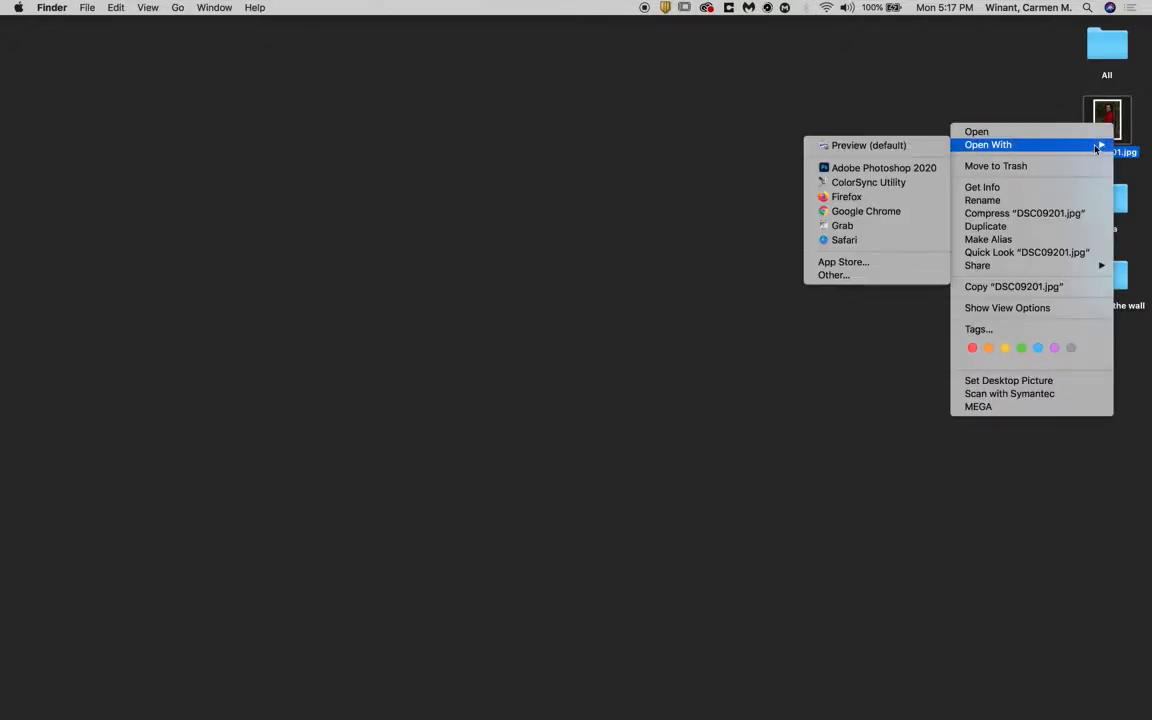
pyautogui.click(910, 174)
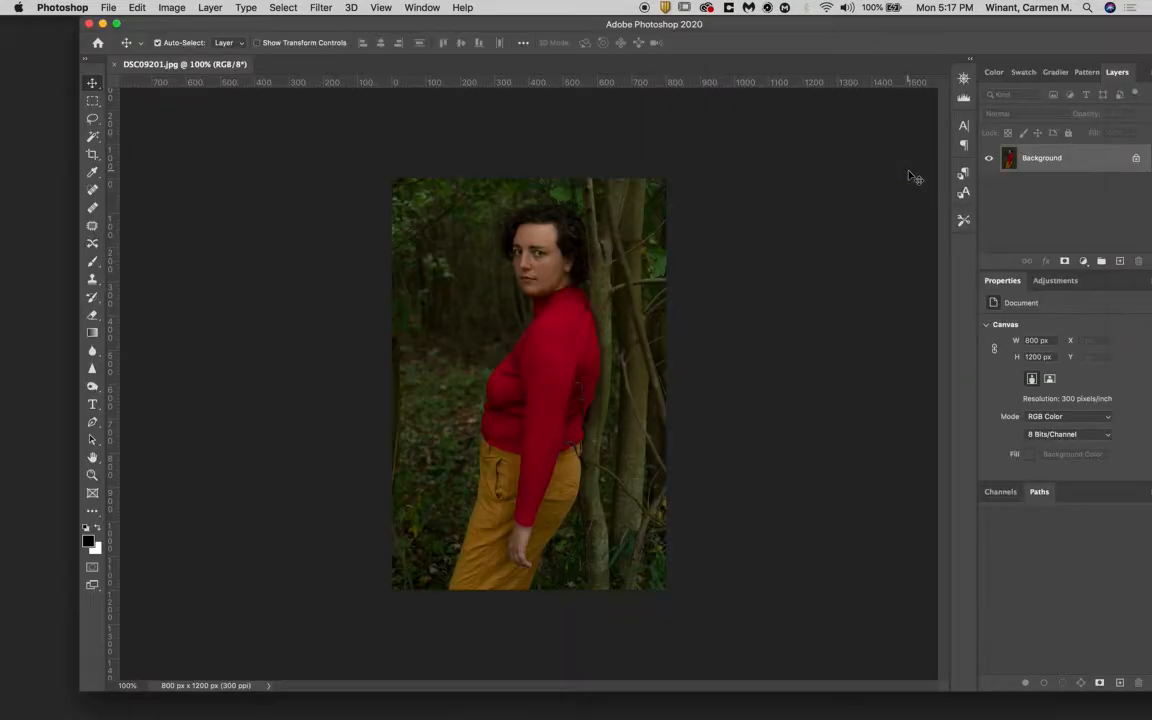
pyautogui.moveTo(504, 29); pyautogui.dragTo(445, 33)
# - Magnify the portrait to 500% around the woman's face with the Zoom tool
pyautogui.press('super+plus')
pyautogui.press('super+minus')
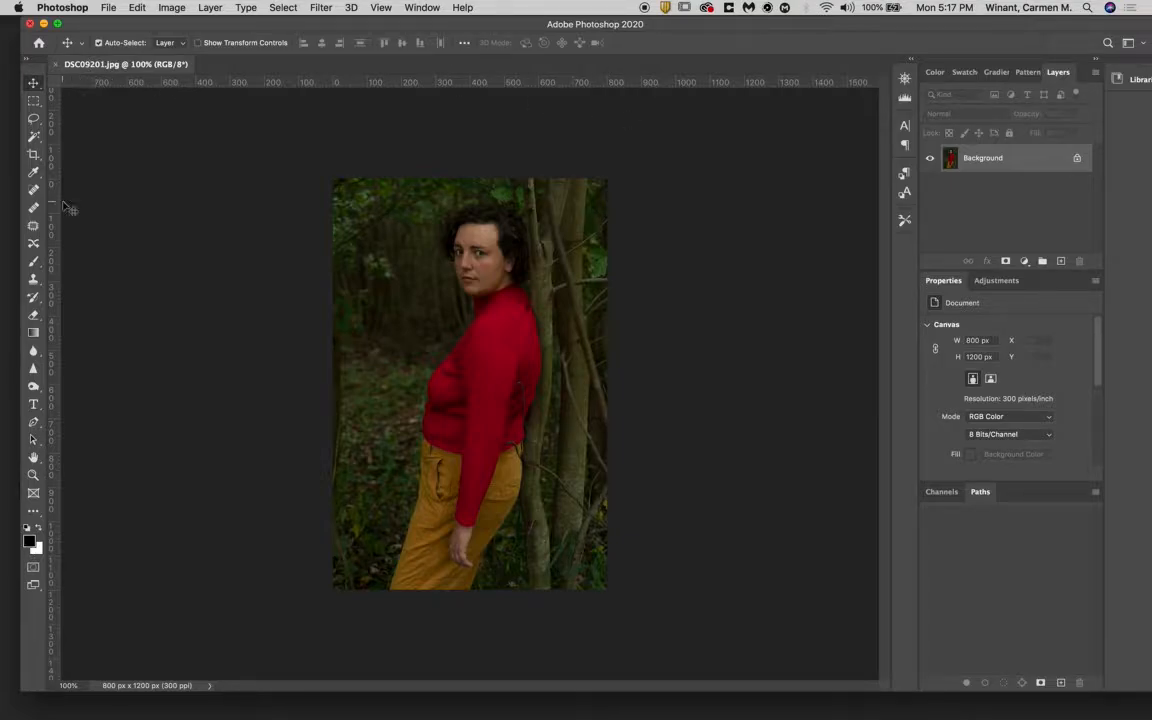
pyautogui.click(32, 477)
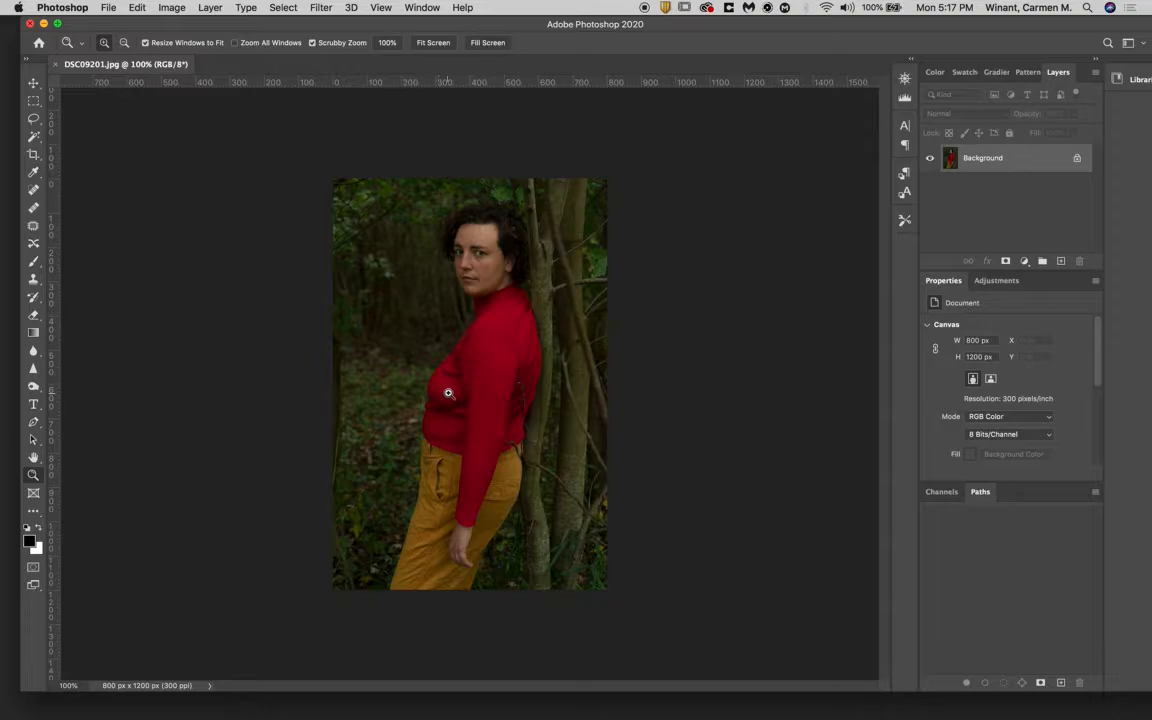
pyautogui.click(370, 398)
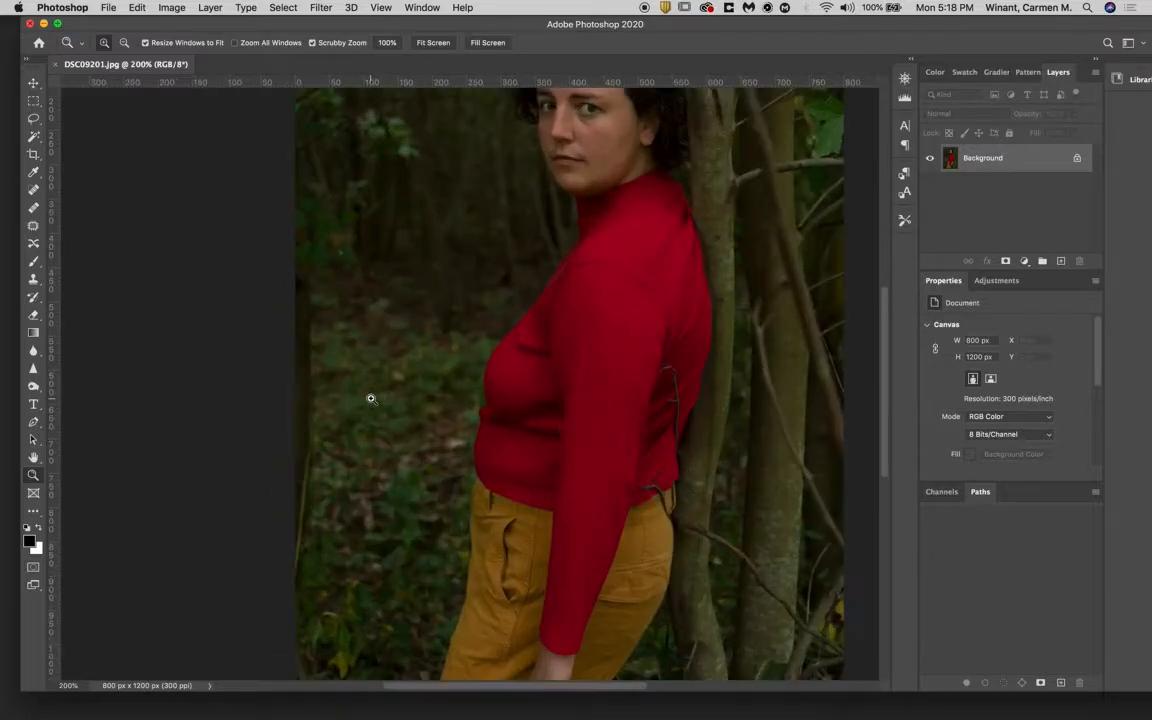
pyautogui.click(370, 398)
pyautogui.scroll(10, 370, 398)
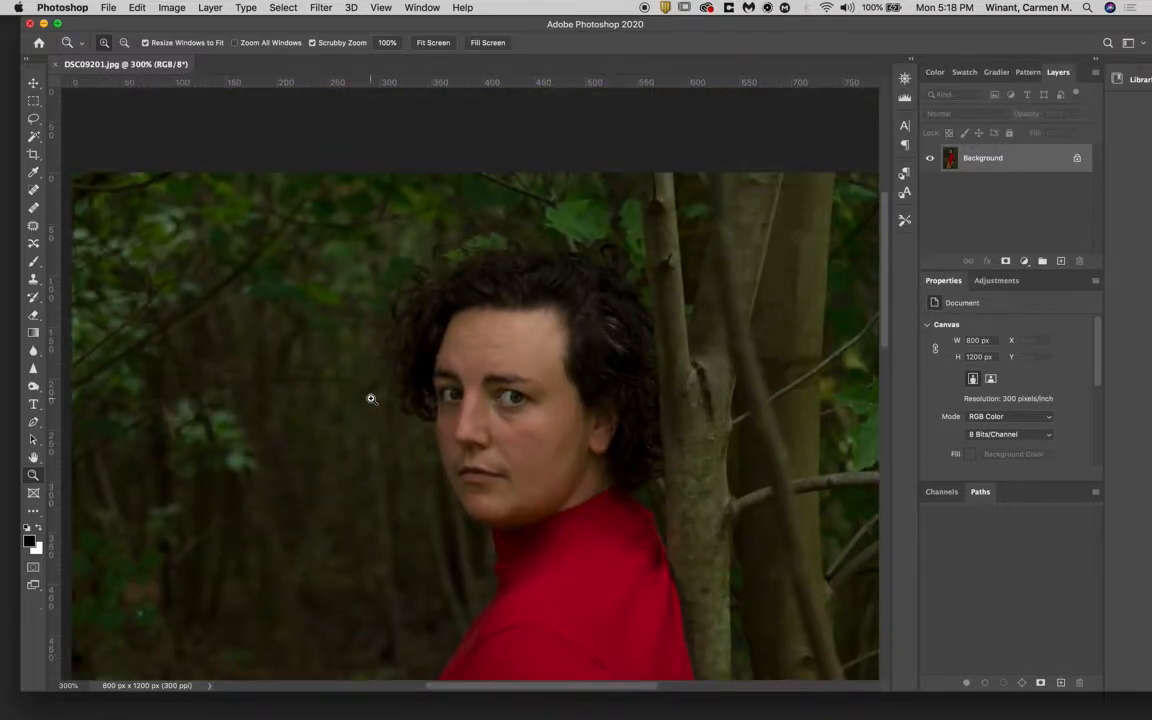
pyautogui.click(452, 390)
pyautogui.hscroll(10, 550, 318)
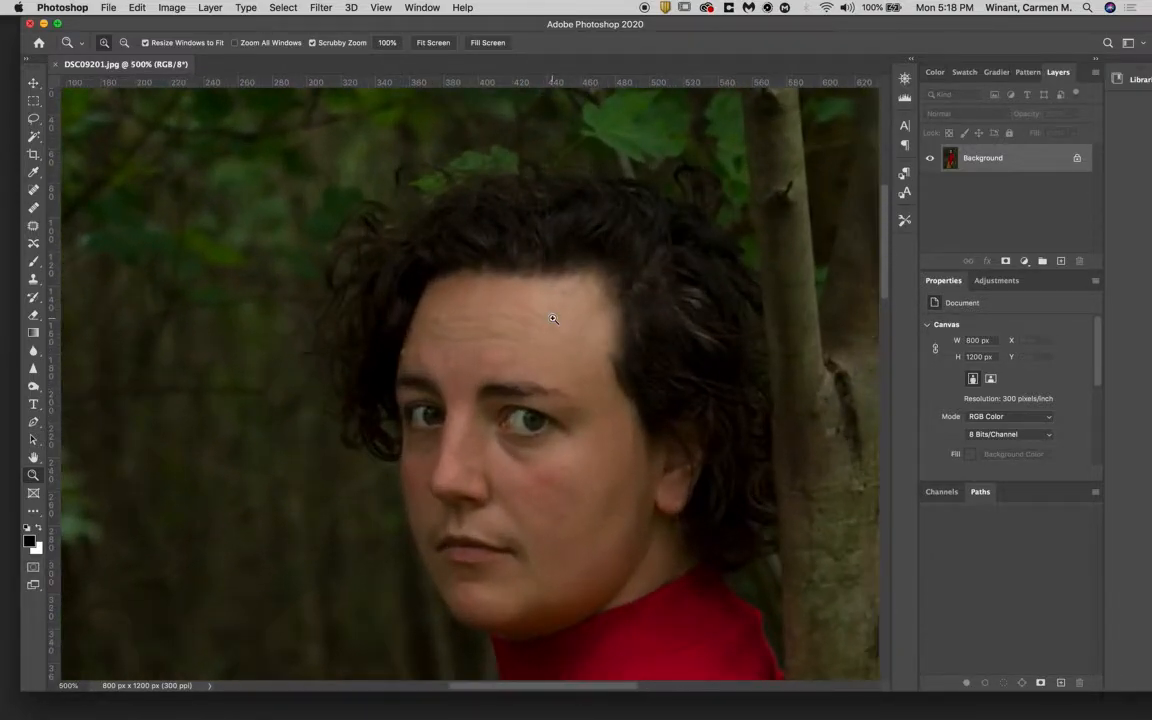
# - Zoom to 600% and examine the branches, foliage, hand and face of the portrait
pyautogui.click(550, 318)
pyautogui.scroll(6, 550, 318)
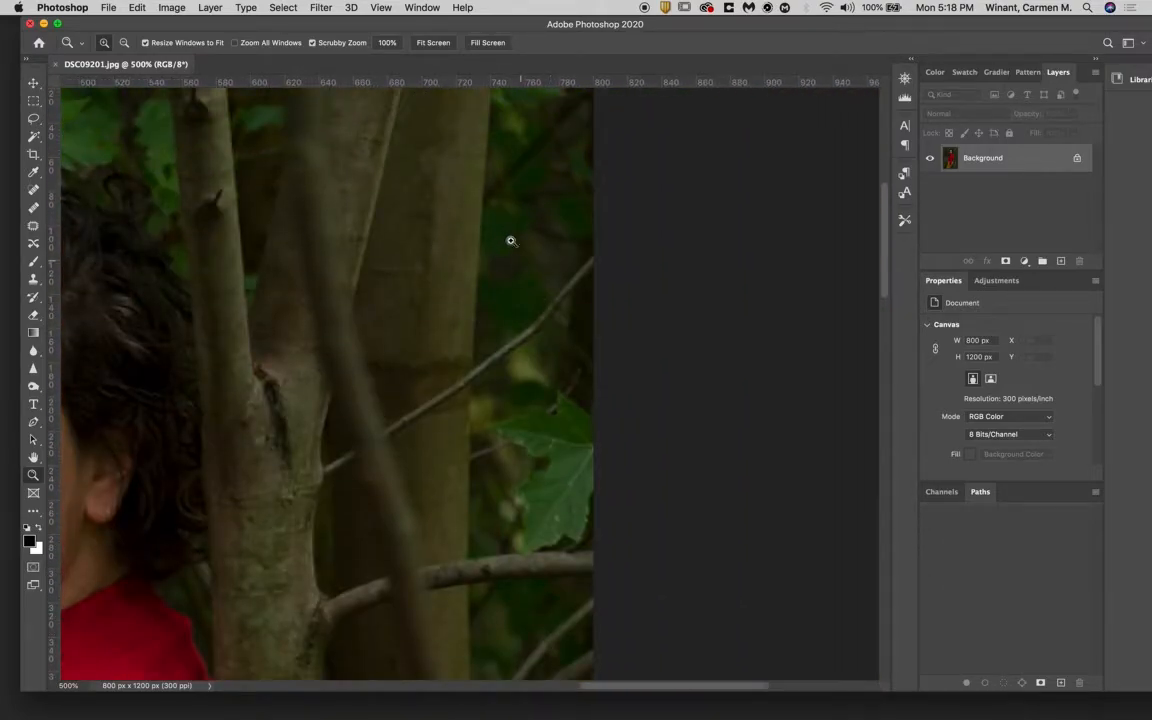
pyautogui.click(507, 237)
pyautogui.hscroll(-10, 507, 236)
pyautogui.hscroll(-10, 507, 236)
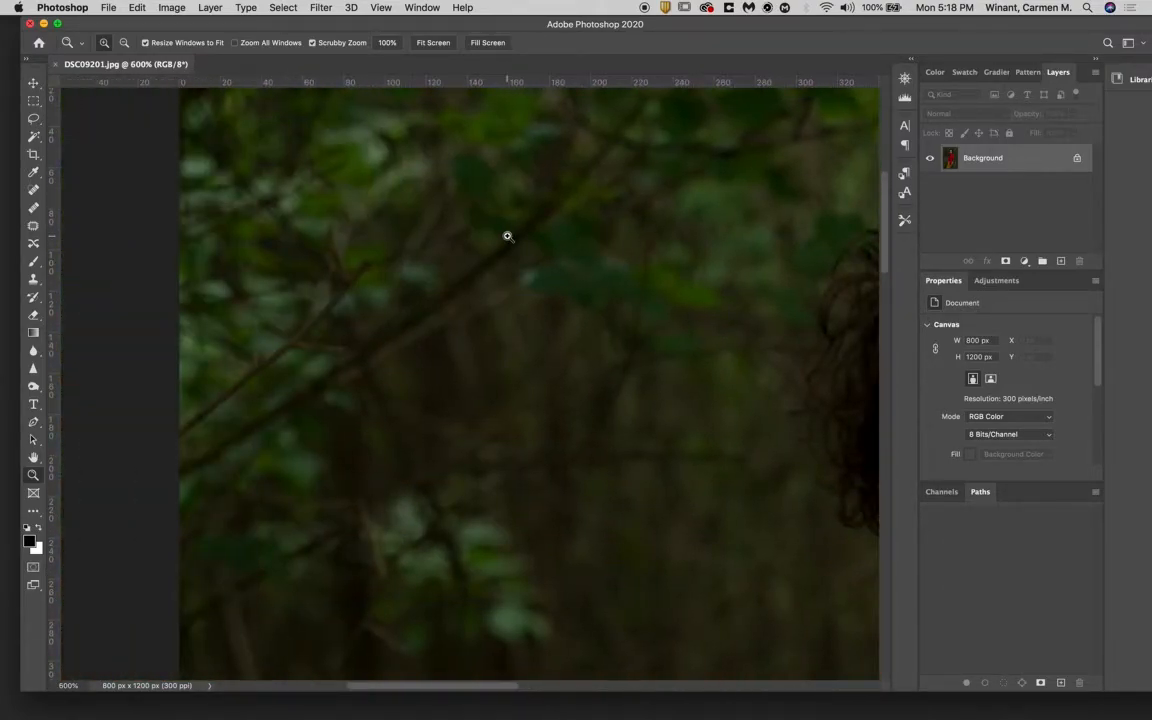
pyautogui.scroll(-20, 471, 309)
pyautogui.scroll(5, 471, 309)
pyautogui.hscroll(5, 471, 309)
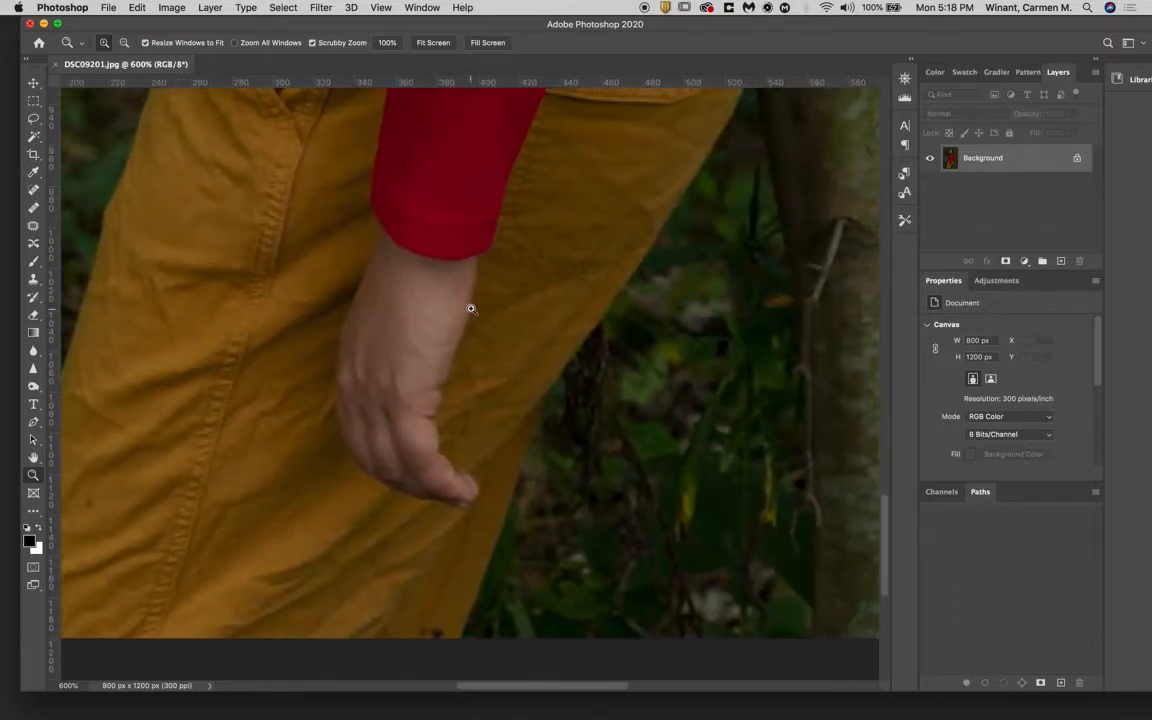
pyautogui.scroll(10, 471, 309)
pyautogui.scroll(15, 471, 309)
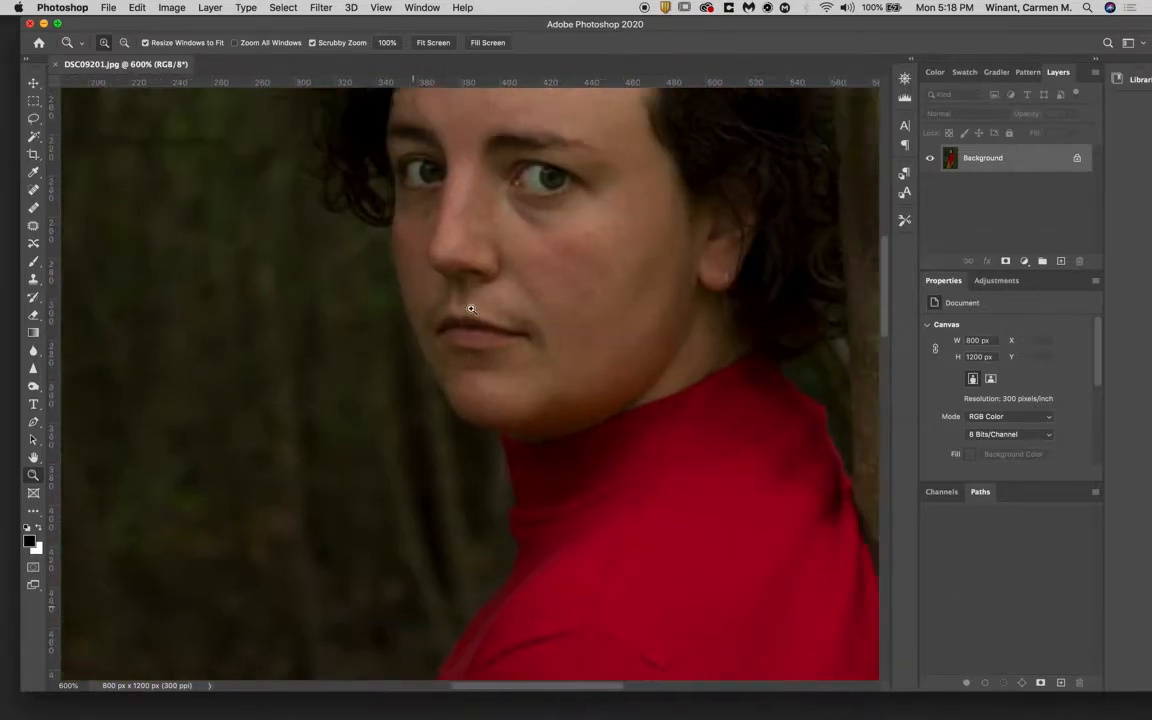
# - Magnify the woman's eyes and nose to 1600% and fit the whole image back in the view
pyautogui.hscroll(3, 471, 309)
pyautogui.scroll(10, 471, 309)
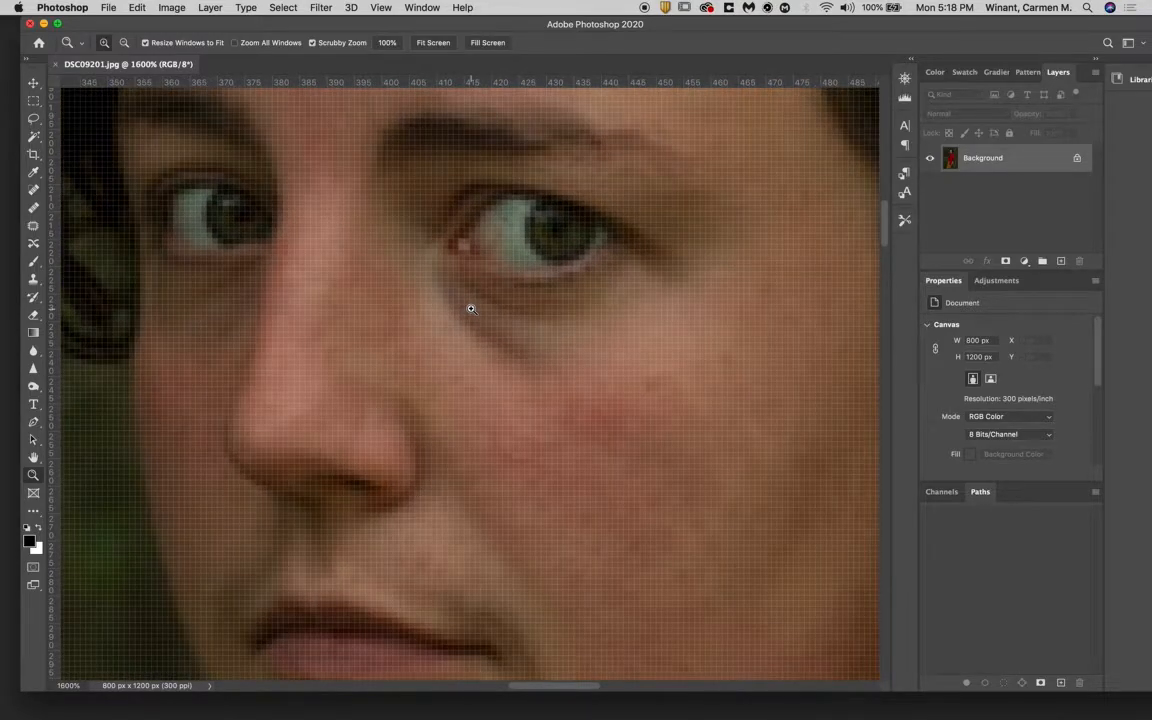
pyautogui.scroll(-3, 471, 309)
pyautogui.press('super+0')
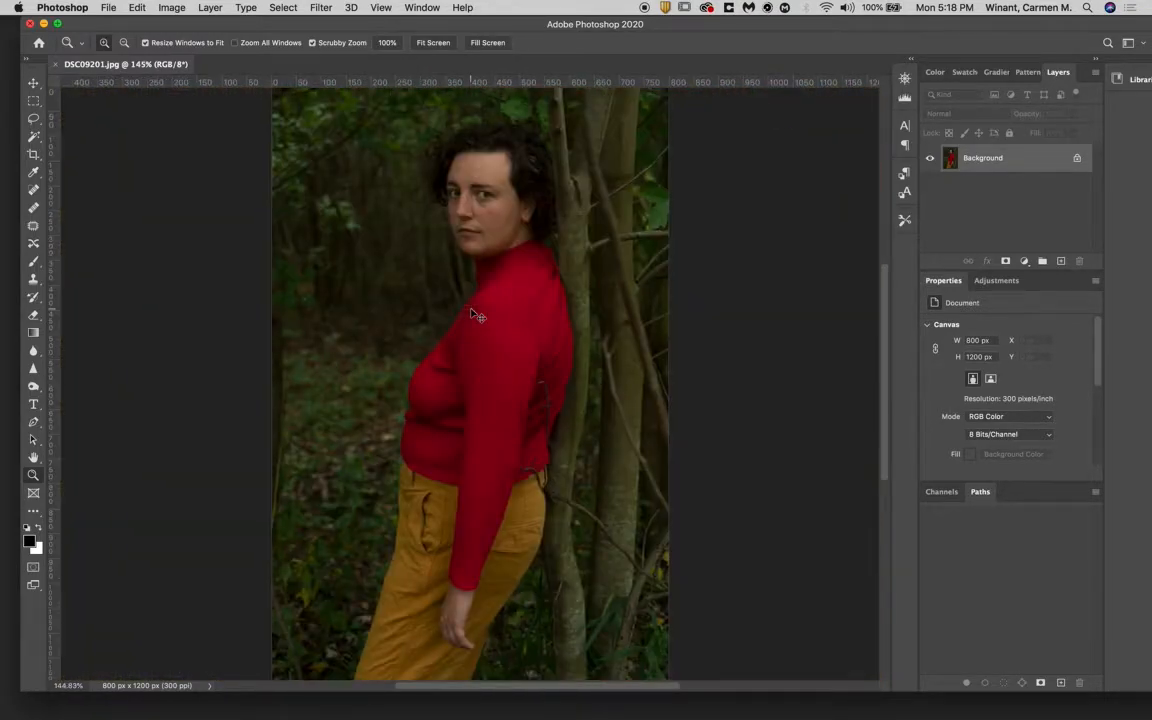
# - Magnify the red sweater's shoulder seam to 12800% to inspect individual pixels and return to the fitted view
pyautogui.scroll(20, 471, 309)
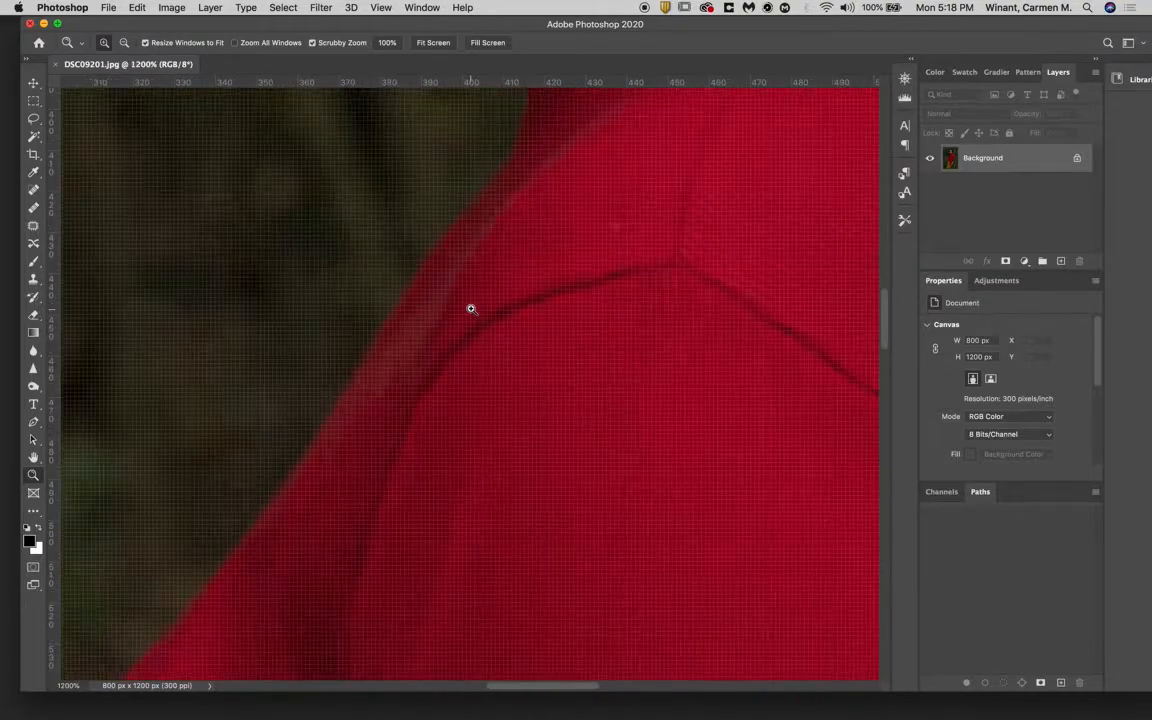
pyautogui.scroll(5, 471, 309)
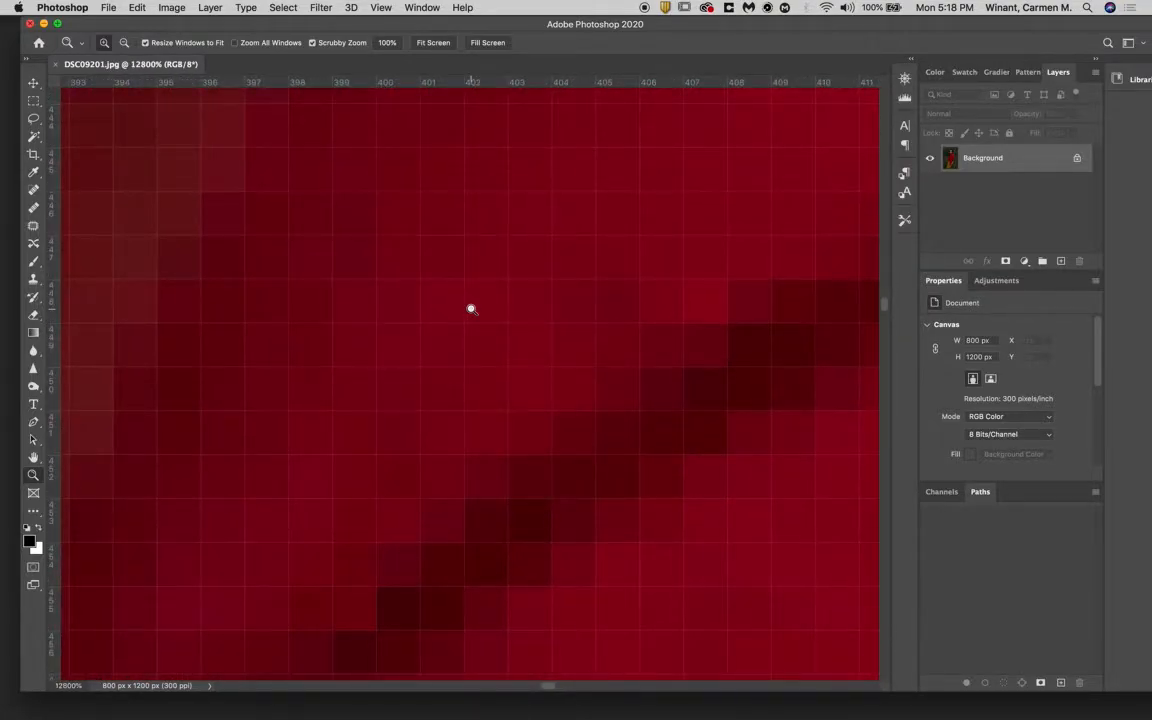
pyautogui.press('super+0')
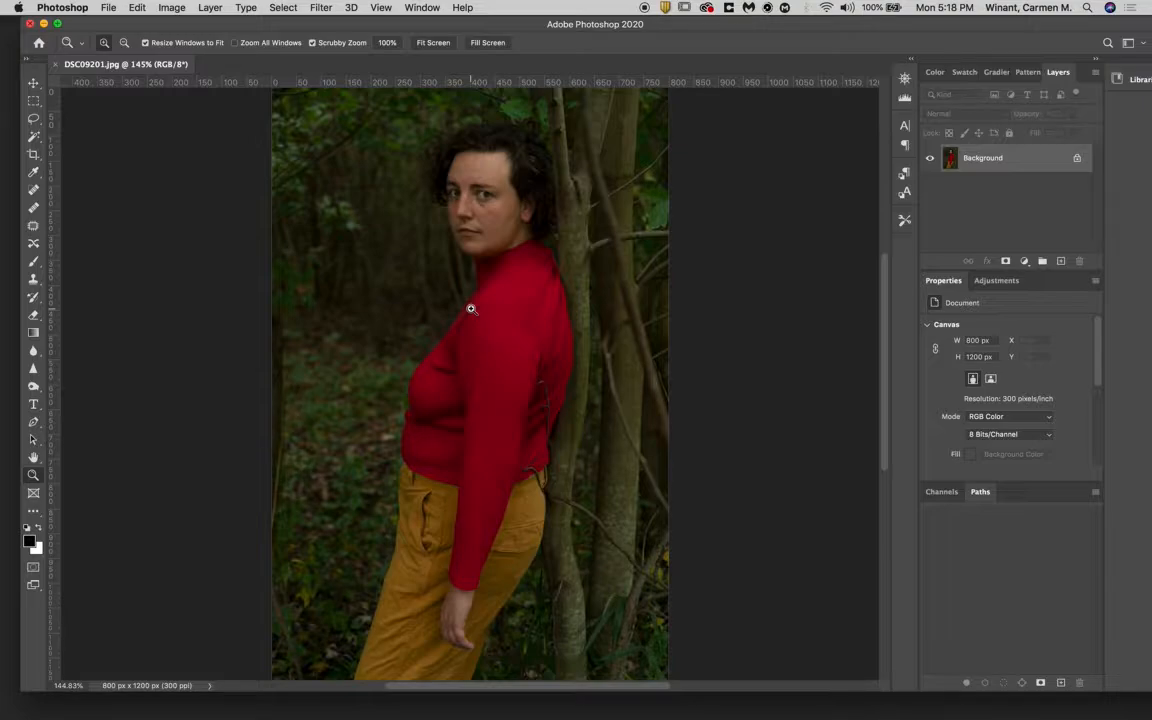
# - Zoom in on the middle of the red sweater to 12800% and zoom back out to 50%
pyautogui.moveTo(476, 315); pyautogui.dragTo(476, 315)
pyautogui.press('super+equal')
pyautogui.press('super+equal')
pyautogui.press('super+equal')
pyautogui.press('super+equal')
pyautogui.press('super+equal')
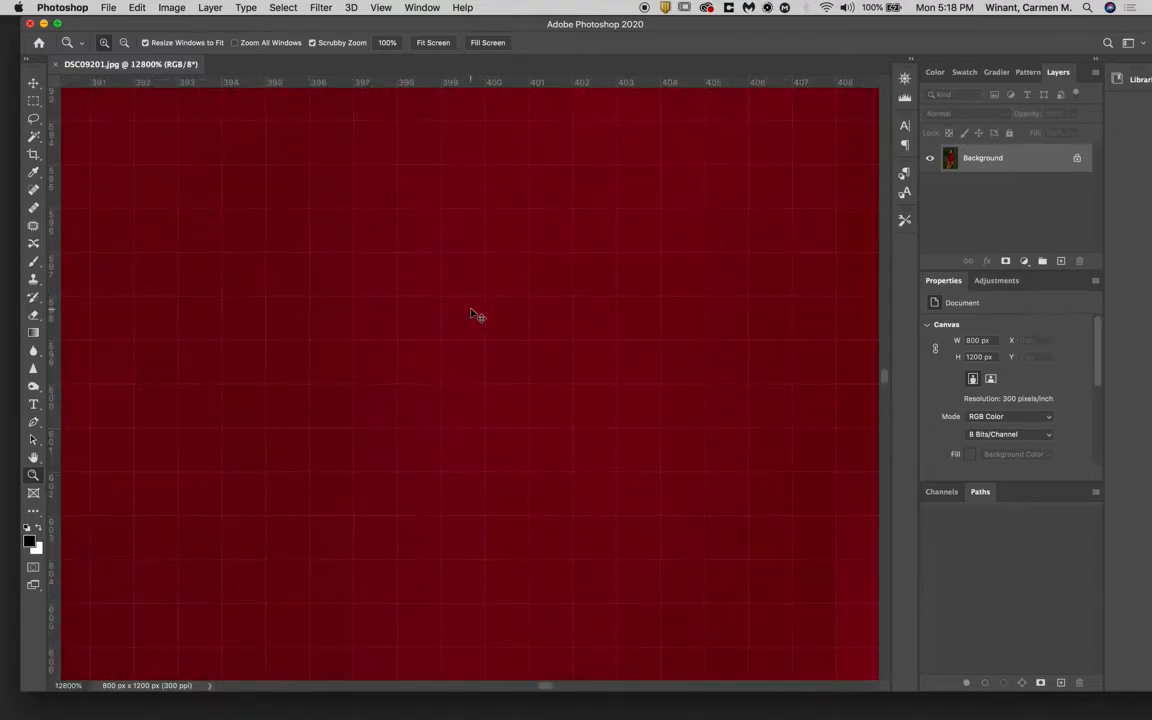
pyautogui.press('super+minus')
pyautogui.press('super+minus')
pyautogui.press('super+minus')
pyautogui.press('super+minus')
pyautogui.press('super+minus')
pyautogui.press('super+minus')
pyautogui.press('super+minus')
pyautogui.press('super+minus')
pyautogui.press('super+minus')
pyautogui.press('super+minus')
pyautogui.press('super+minus')
pyautogui.press('super+minus')
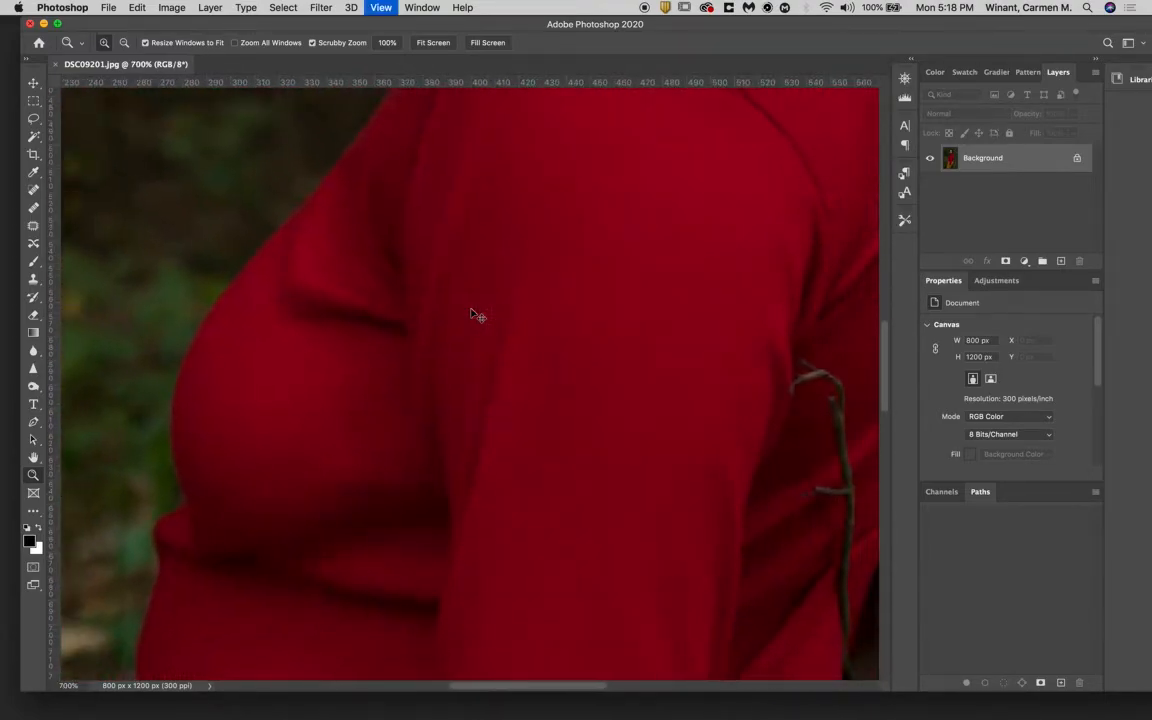
pyautogui.press('super+minus')
pyautogui.press('super+minus')
pyautogui.press('super+minus')
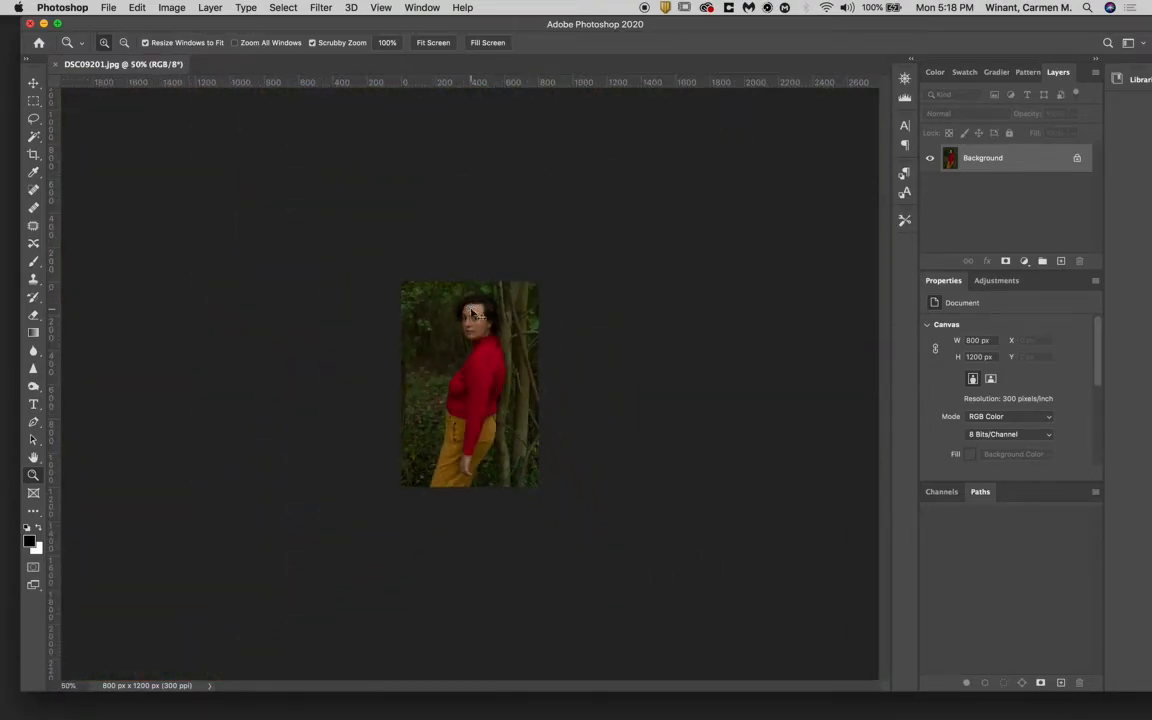
# - Zoom in on the woman's eyes to 1200% and restore the fitted view of the image
pyautogui.press('super+equal')
pyautogui.press('super+equal')
pyautogui.press('super+equal')
pyautogui.press('super+equal')
pyautogui.press('super+equal')
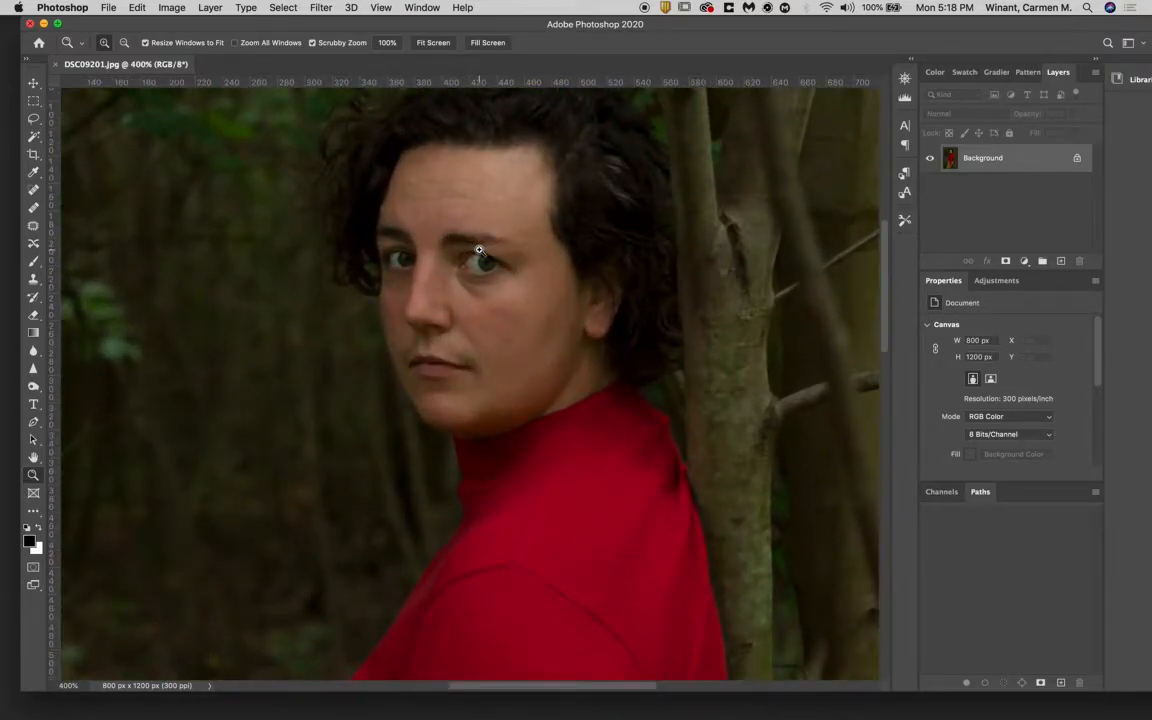
pyautogui.click(479, 250)
pyautogui.click(480, 250)
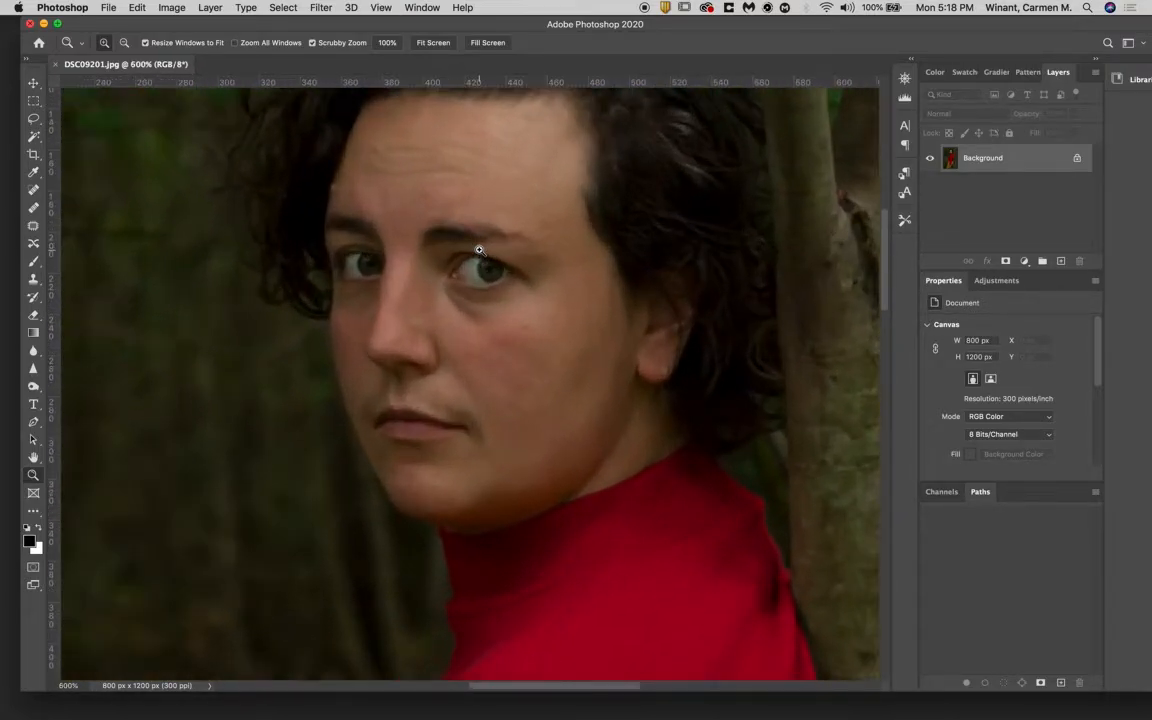
pyautogui.click(158, 317)
pyautogui.click(158, 317)
pyautogui.click(591, 270)
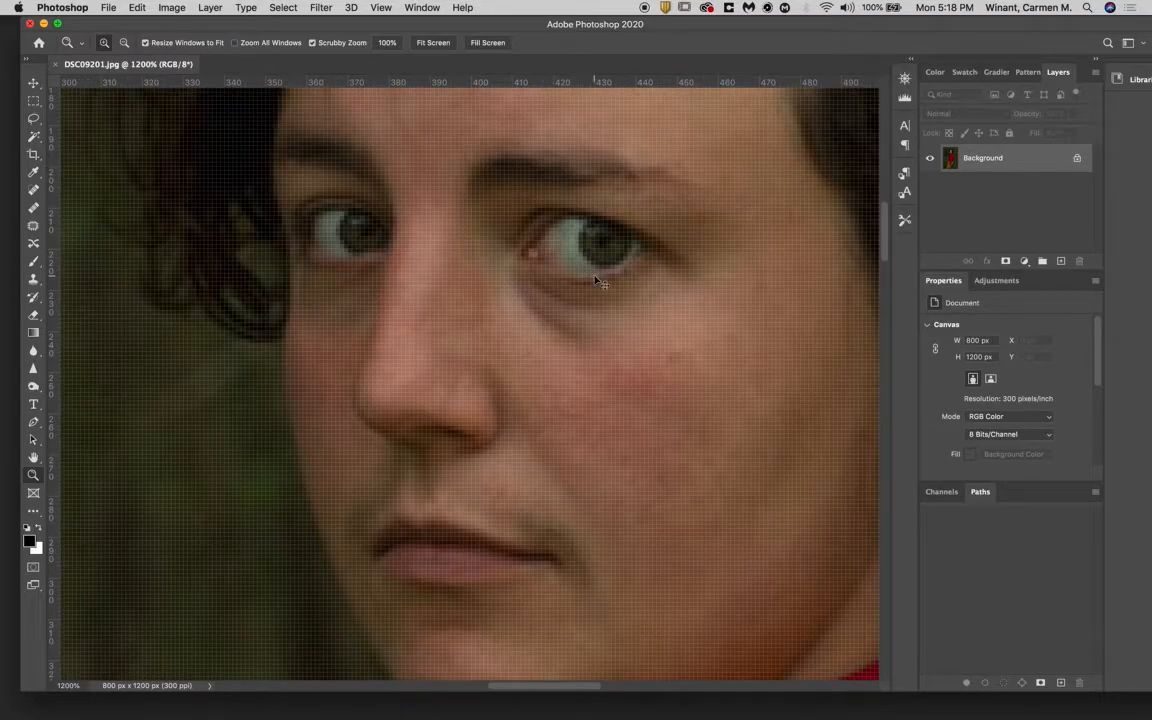
pyautogui.press('super+0')
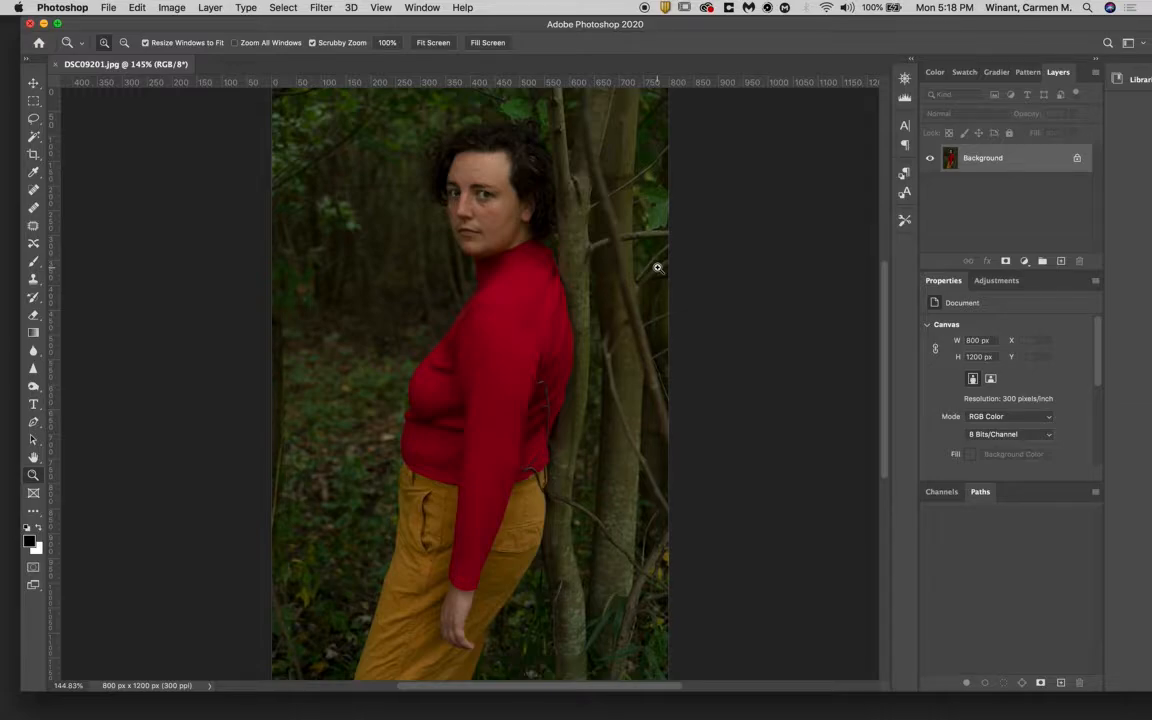
# - Magnify the eye nearest the dark curls to 2660% and pan down to the nose with the Hand tool
pyautogui.moveTo(443, 173); pyautogui.dragTo(562, 241)
pyautogui.moveTo(625, 353); pyautogui.dragTo(680, 393)
pyautogui.moveTo(615, 342); pyautogui.dragTo(620, 345)
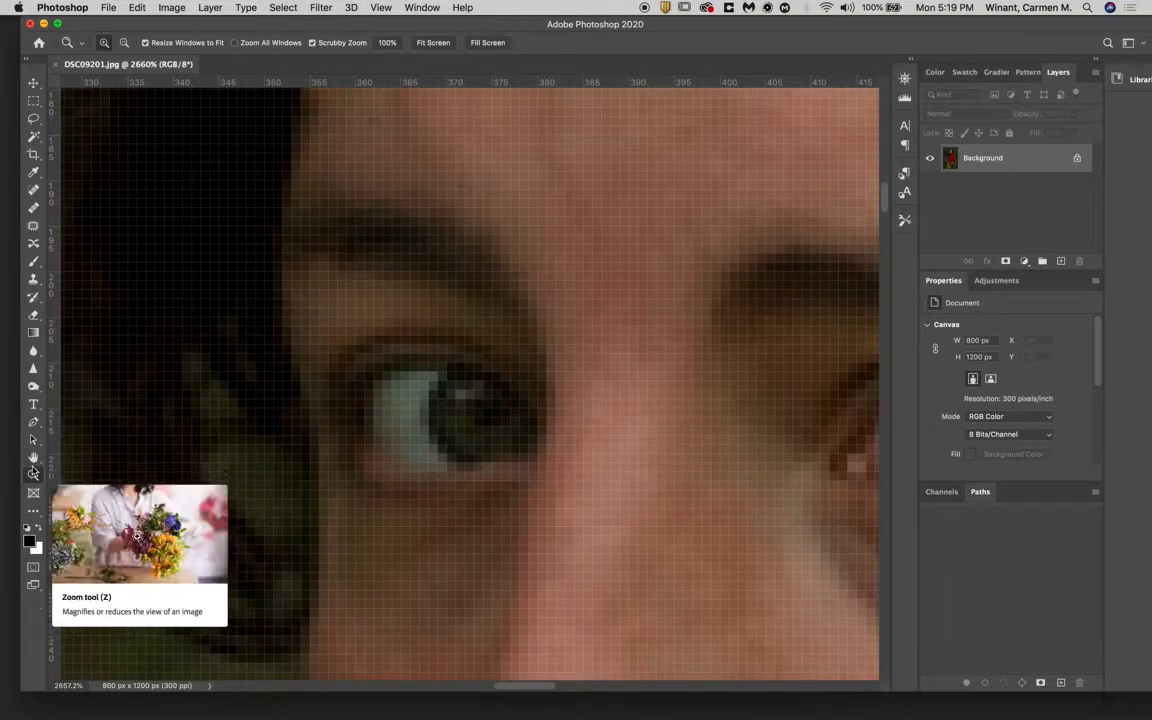
pyautogui.click(33, 457)
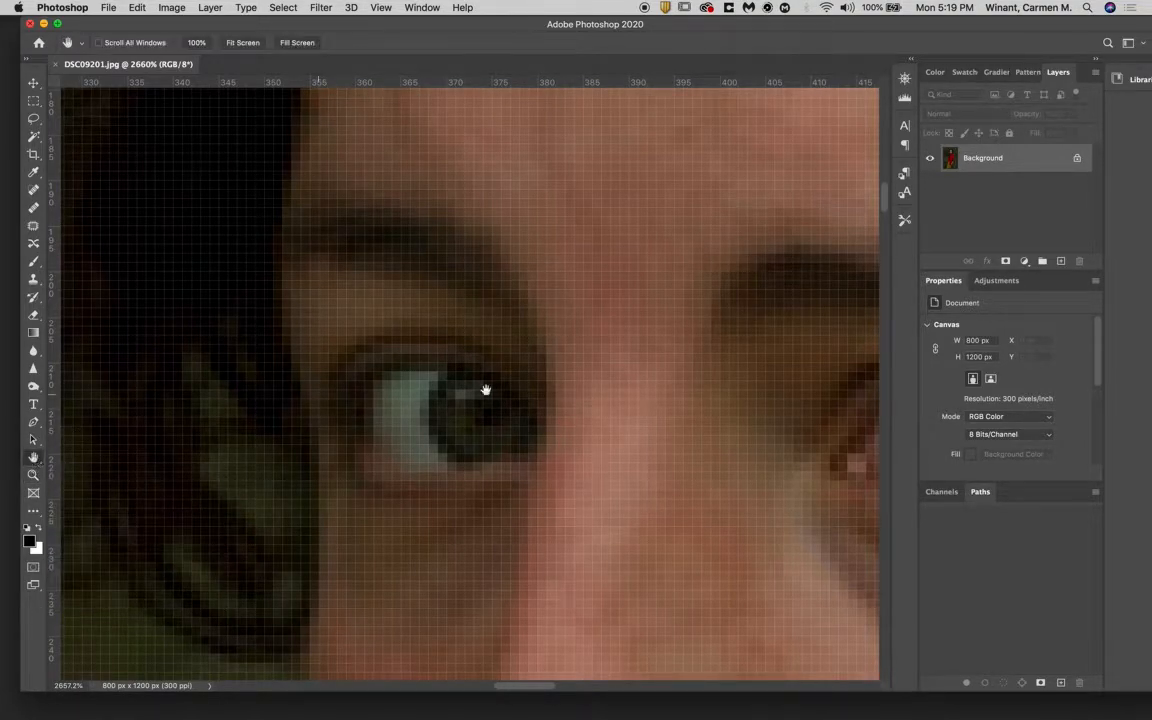
pyautogui.moveTo(596, 365); pyautogui.dragTo(496, 245)
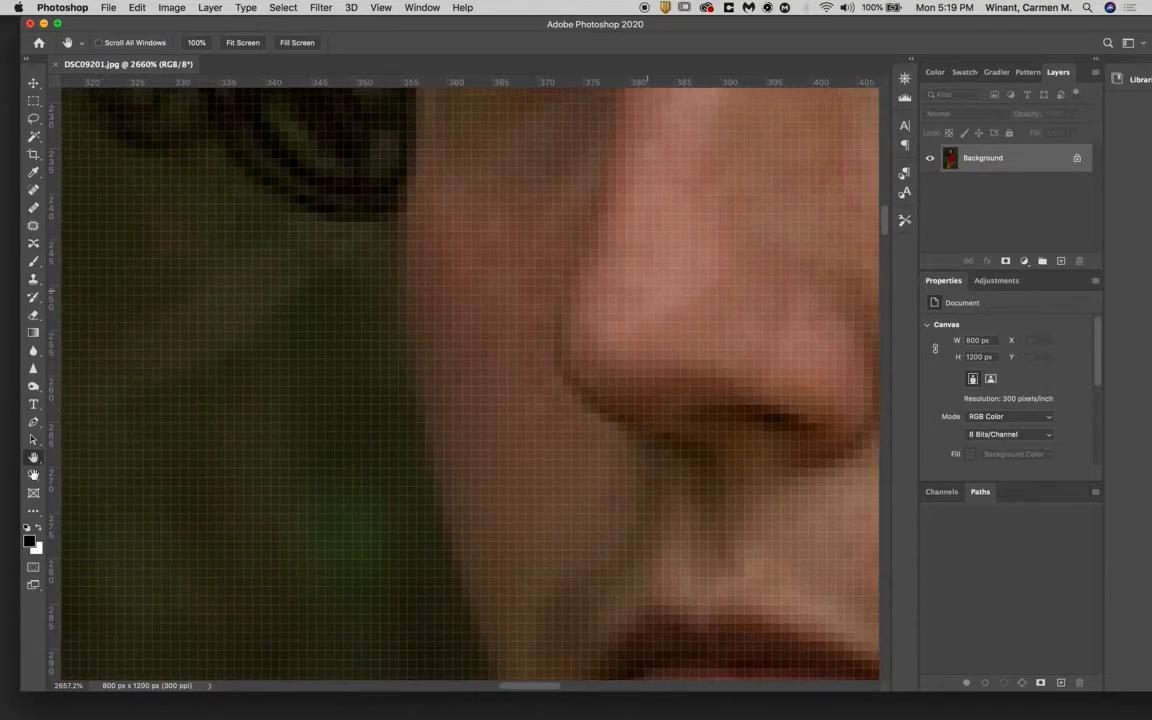
# - Switch back to the Zoom tool, examine the forehead, sweater and forest floor up close, and zoom out to 485%
pyautogui.click(33, 475)
pyautogui.scroll(10, 288, 434)
pyautogui.hscroll(10, 288, 434)
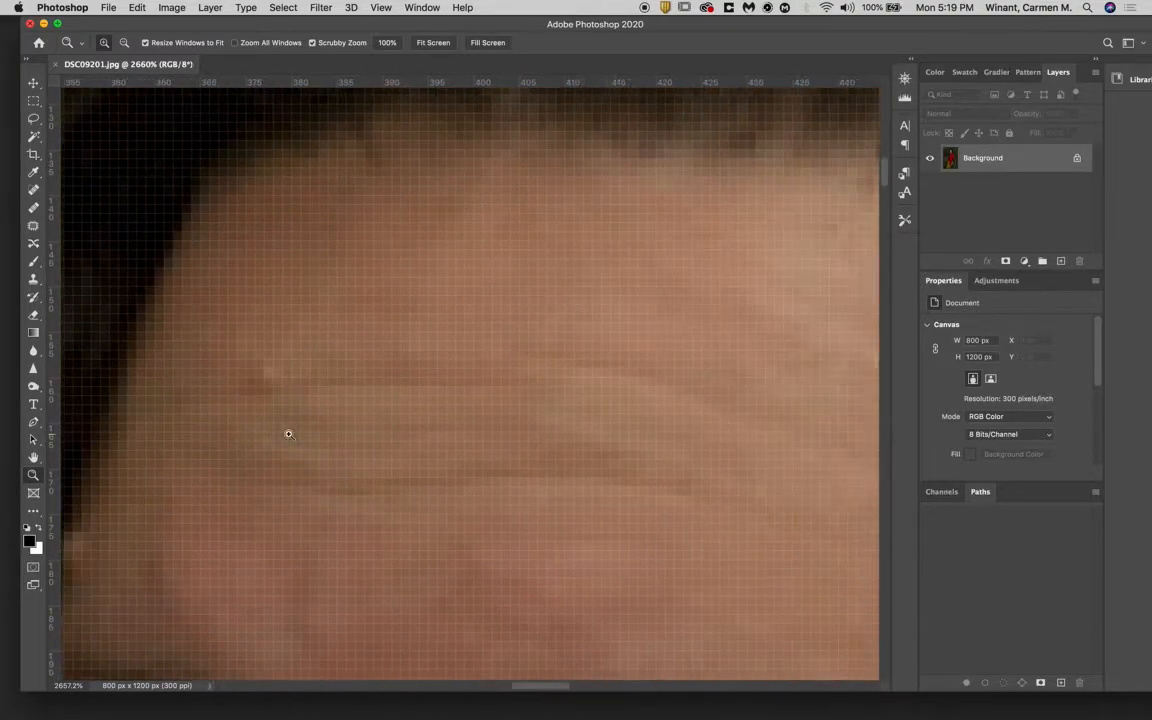
pyautogui.scroll(-15, 288, 434)
pyautogui.scroll(-10, 288, 434)
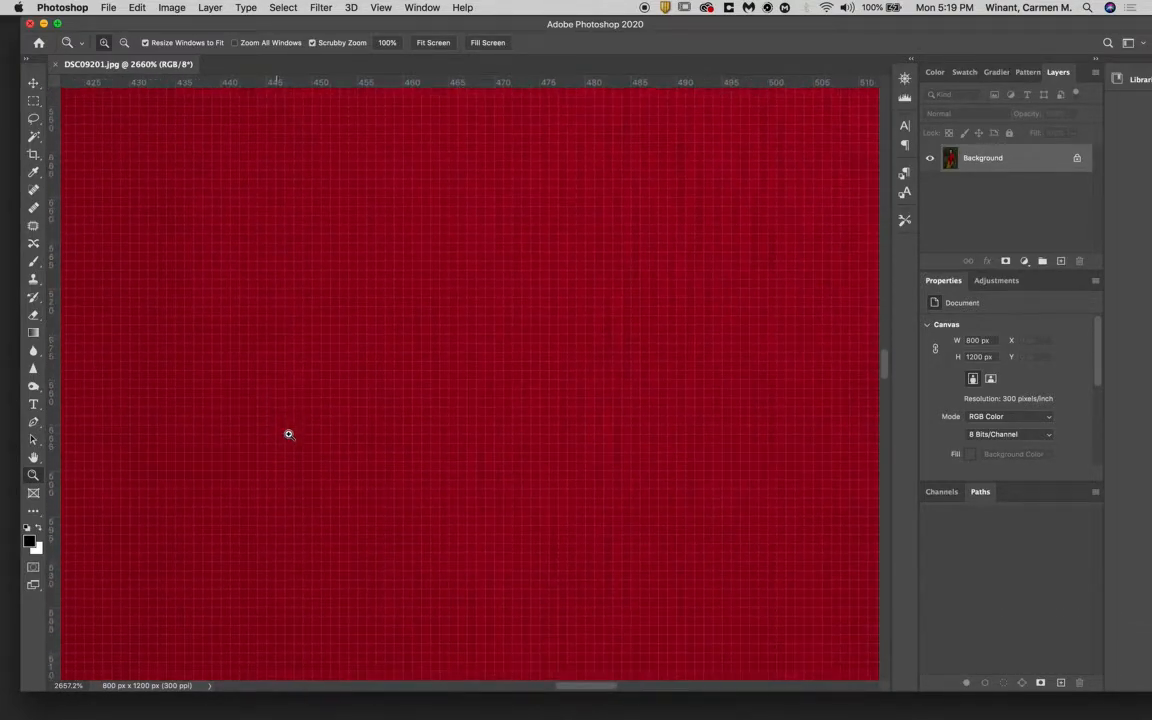
pyautogui.hscroll(-5, 288, 434)
pyautogui.hscroll(-20, 288, 434)
pyautogui.scroll(-5, 288, 434)
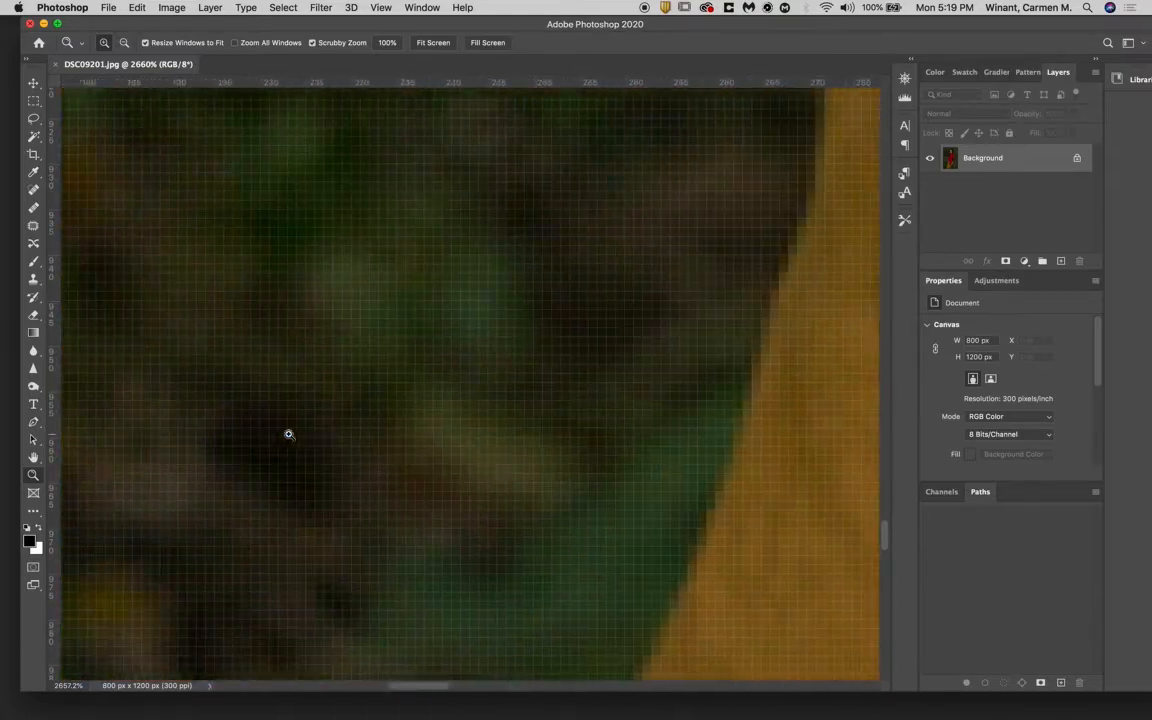
pyautogui.scroll(-10, 288, 434)
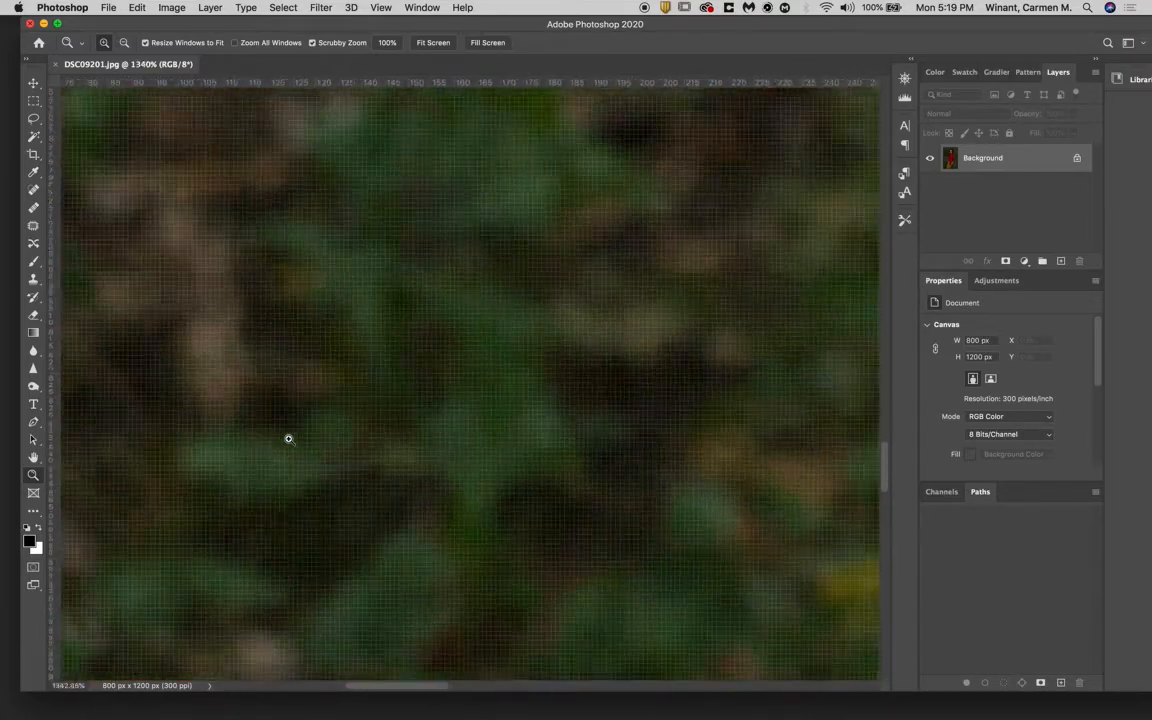
pyautogui.scroll(-8, 288, 438)
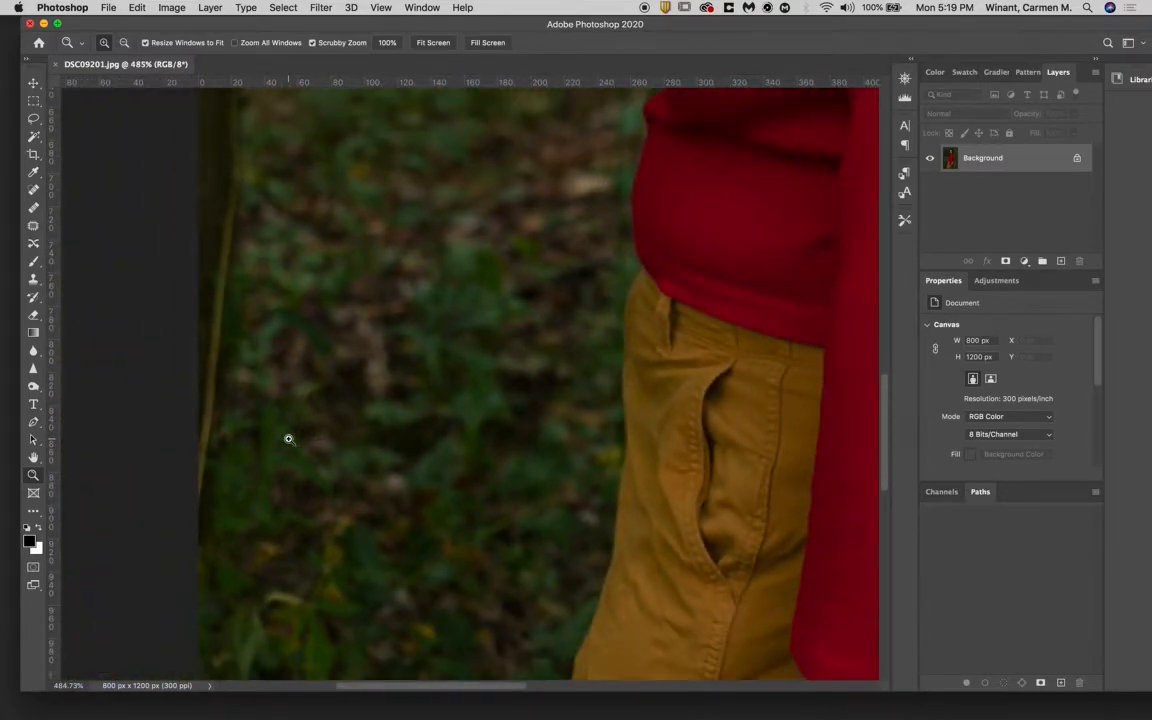
# - Examine the sleeve, hand and face of the portrait up close, and zoom back out to 145%
pyautogui.scroll(8, 571, 494)
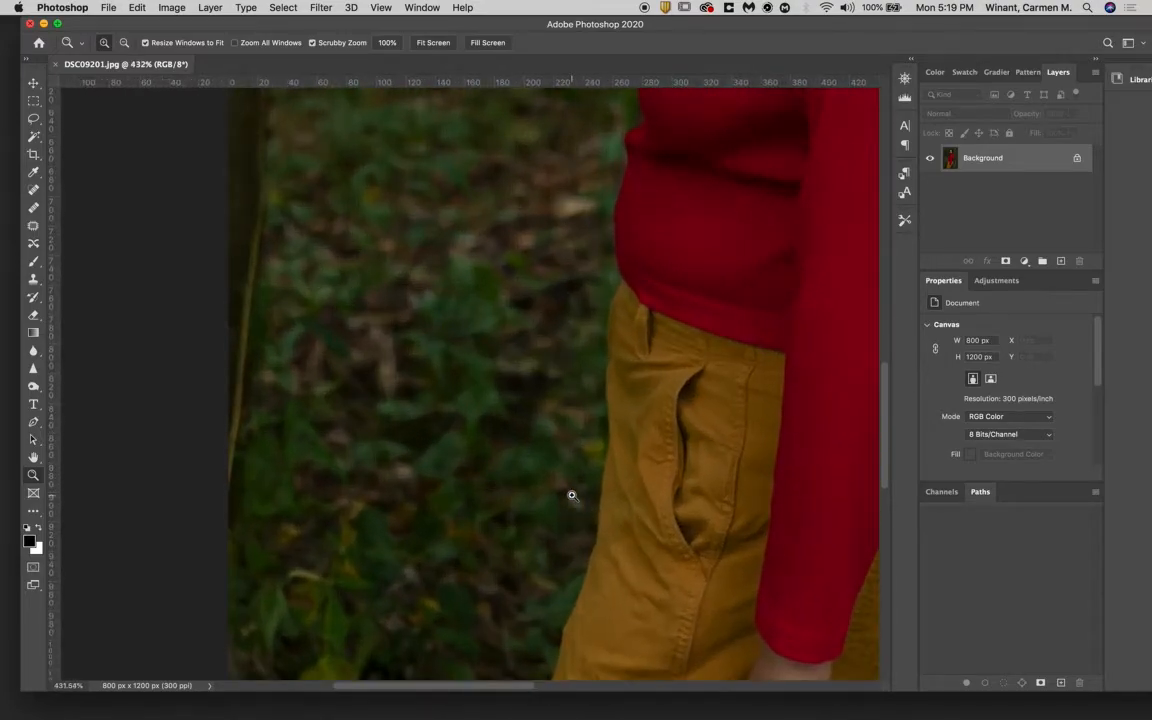
pyautogui.scroll(-4, 571, 494)
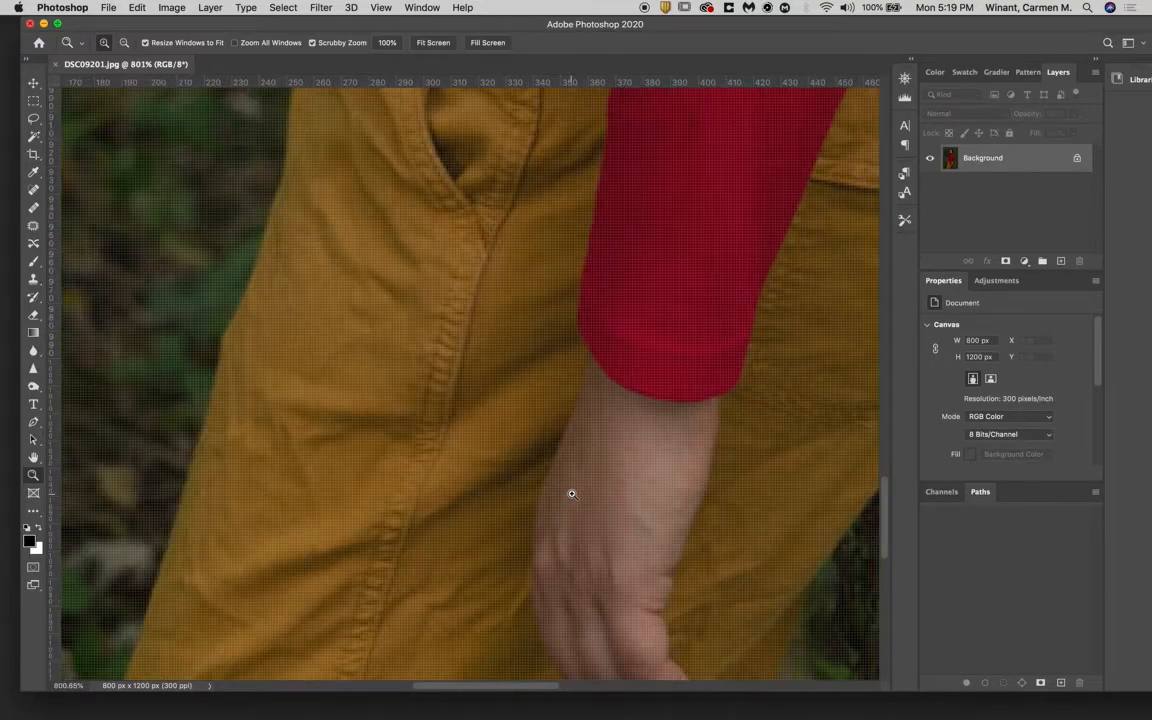
pyautogui.scroll(15, 571, 494)
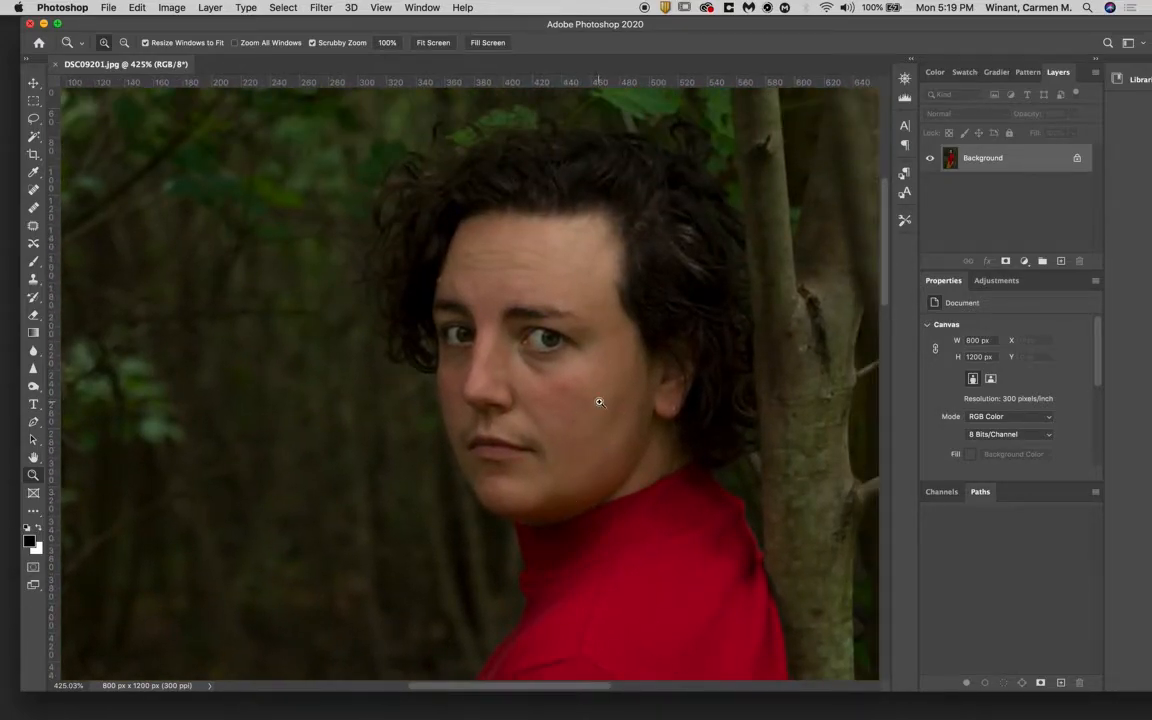
pyautogui.scroll(-4, 599, 403)
pyautogui.scroll(7, 597, 405)
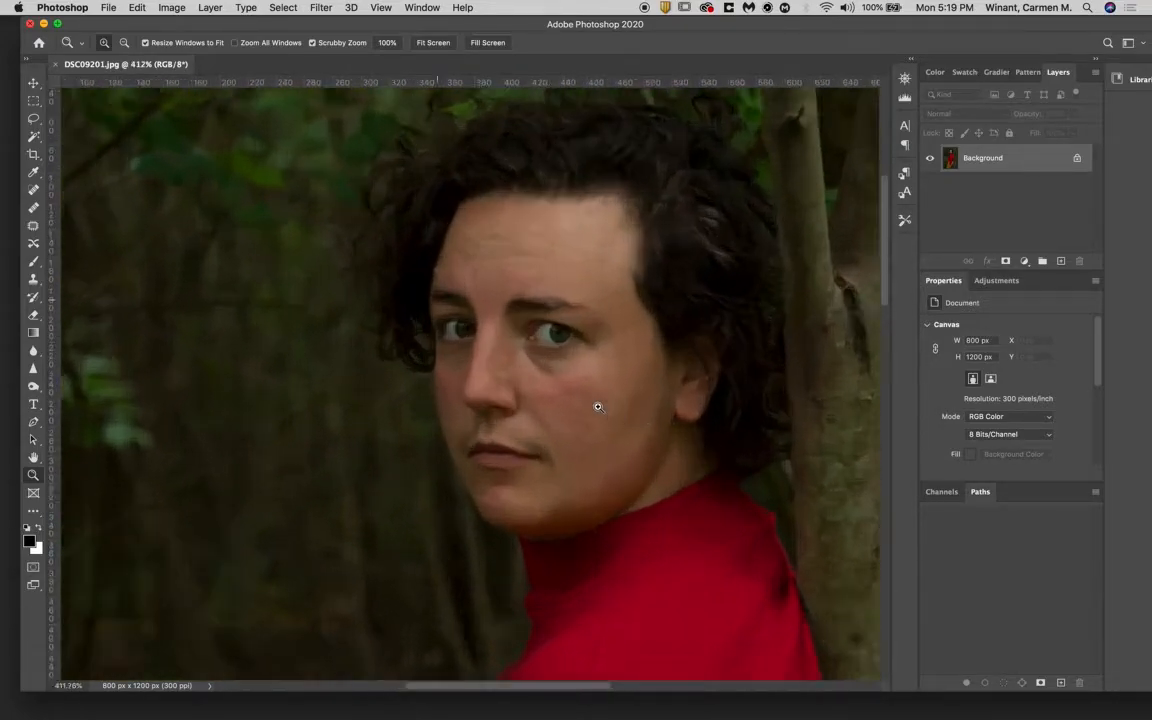
pyautogui.scroll(-6, 598, 407)
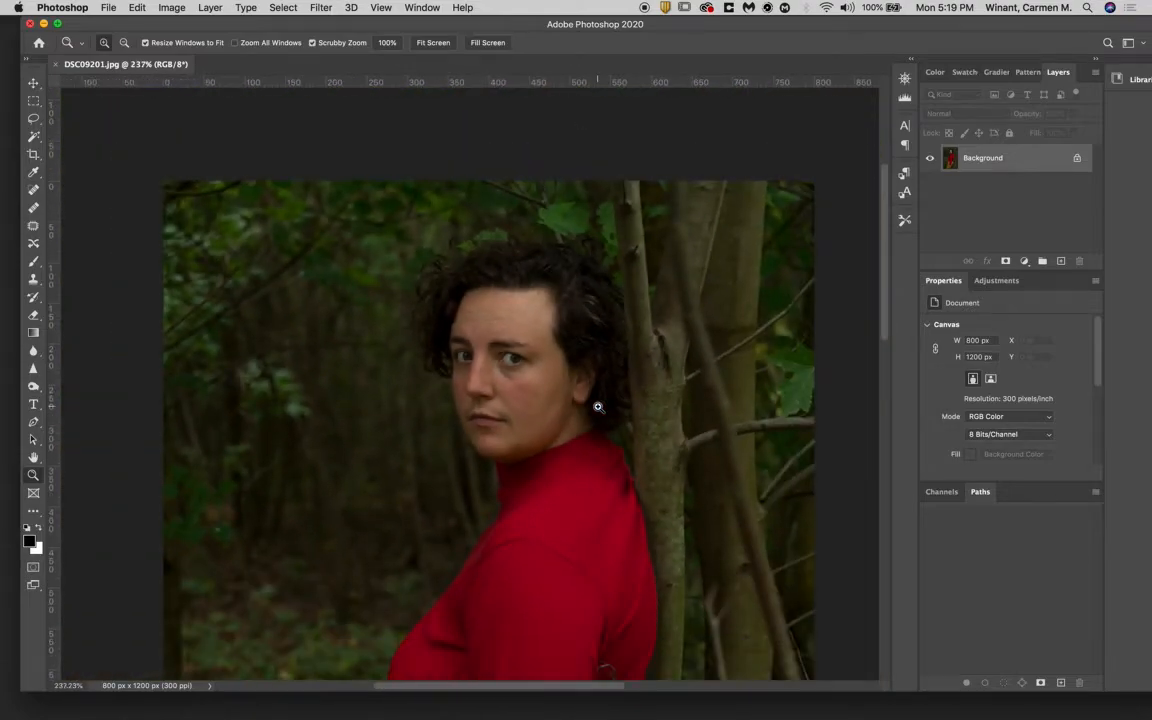
pyautogui.scroll(-2, 600, 410)
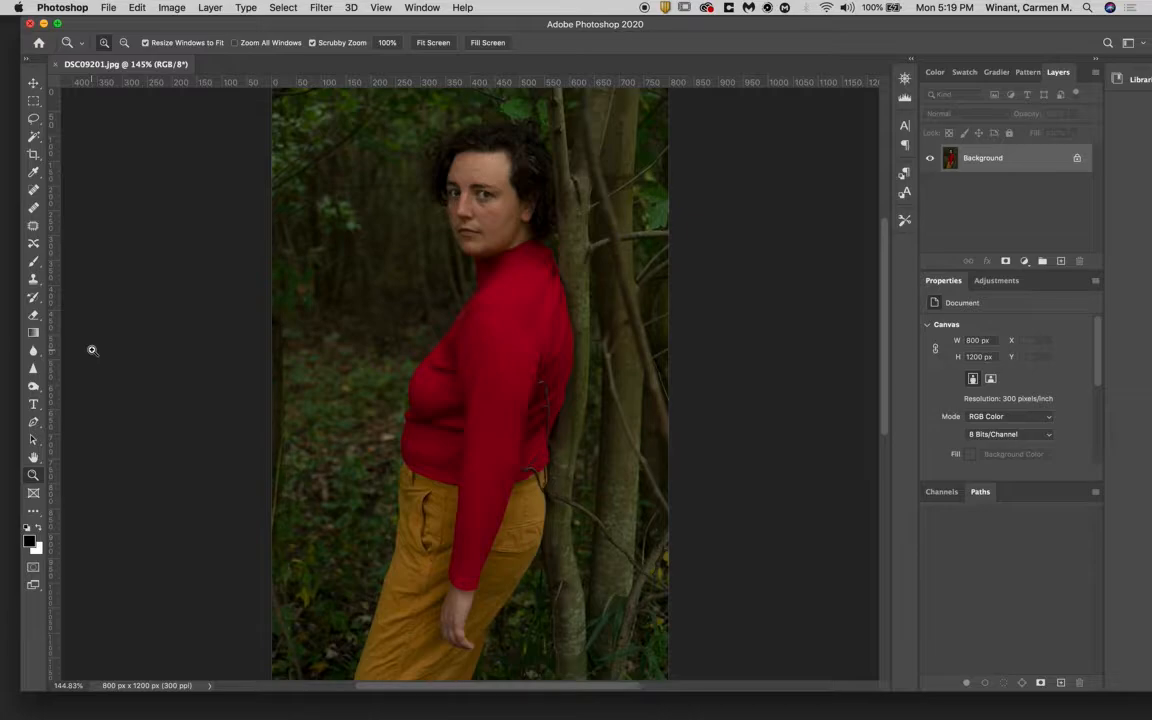
# - Convert the portrait's color mode from RGB to Grayscale and discard the color information
pyautogui.click(171, 8)
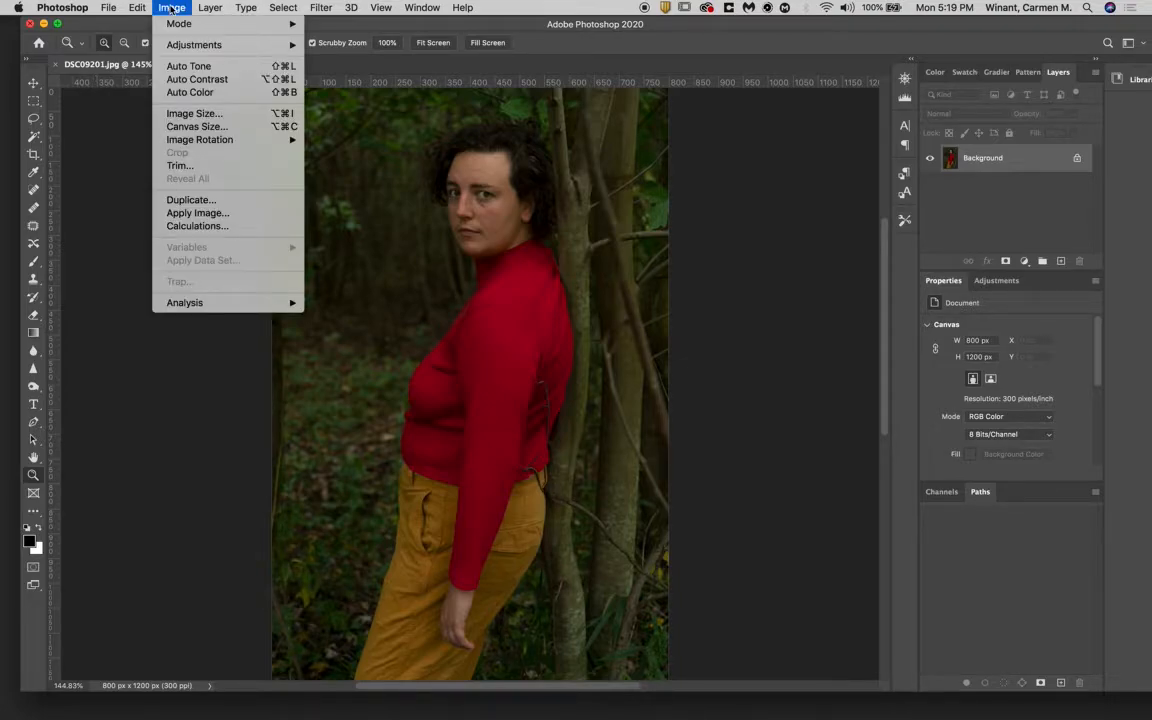
pyautogui.moveTo(176, 24)
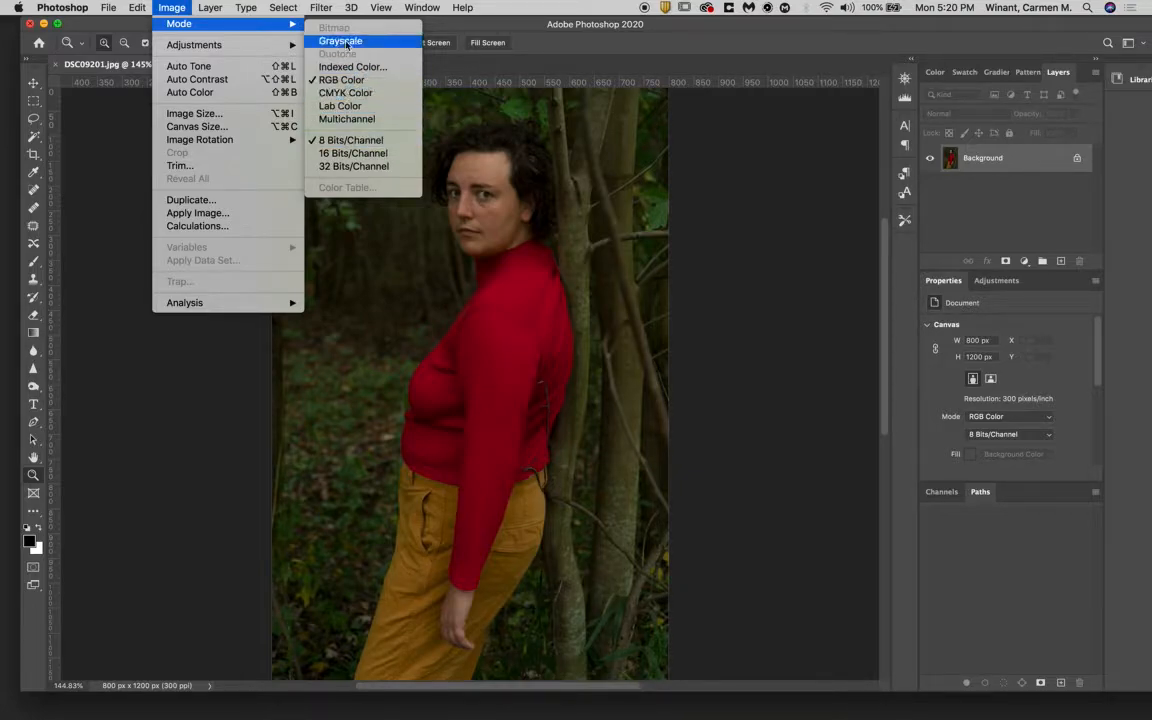
pyautogui.click(346, 45)
pyautogui.click(689, 277)
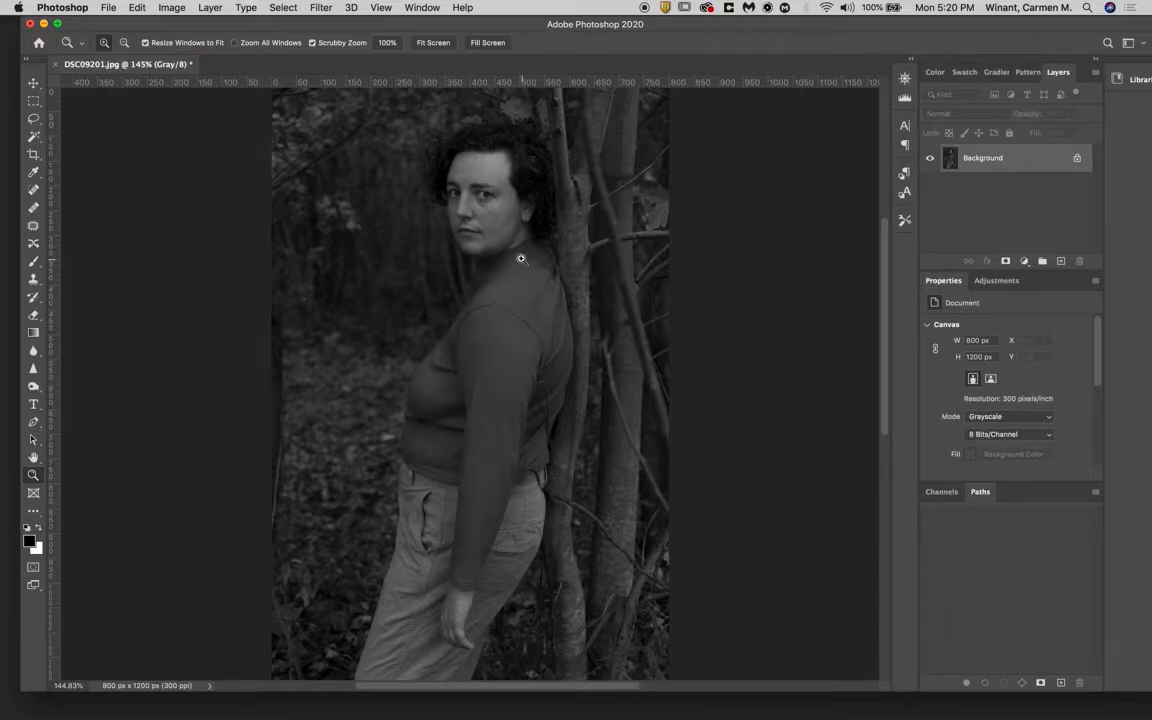
# - Save the grayscale image to the Desktop as a separate JPEG named DSC09201_bw.jpg
pyautogui.click(108, 8)
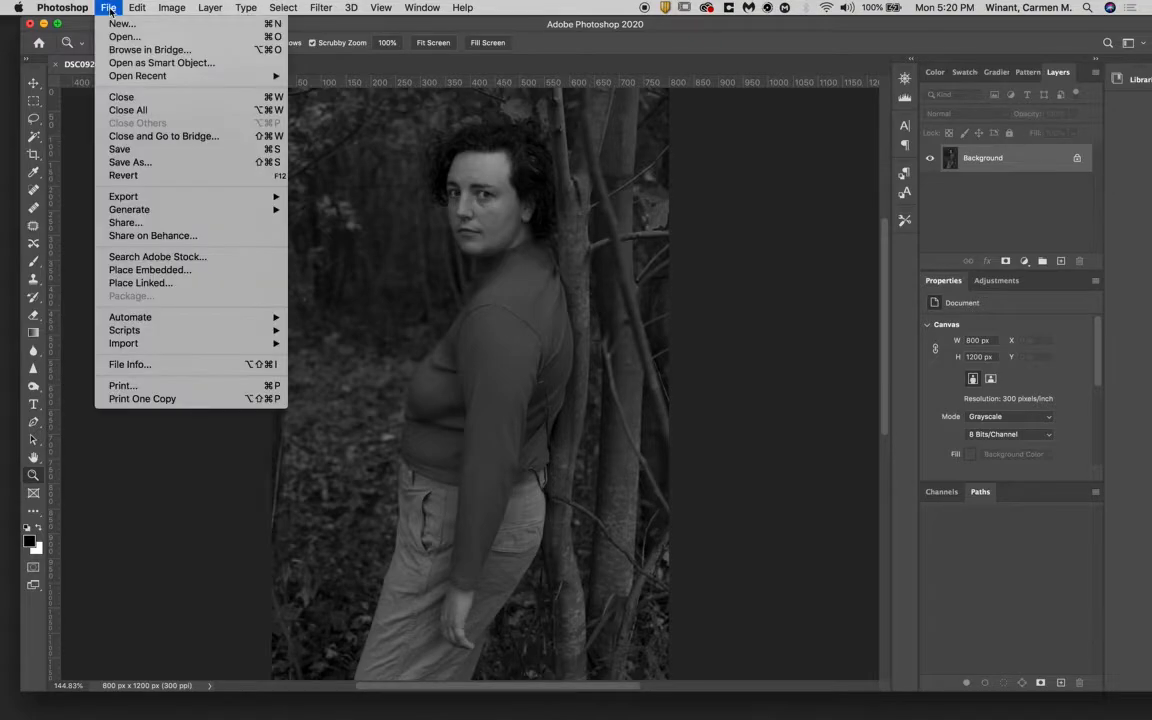
pyautogui.click(141, 161)
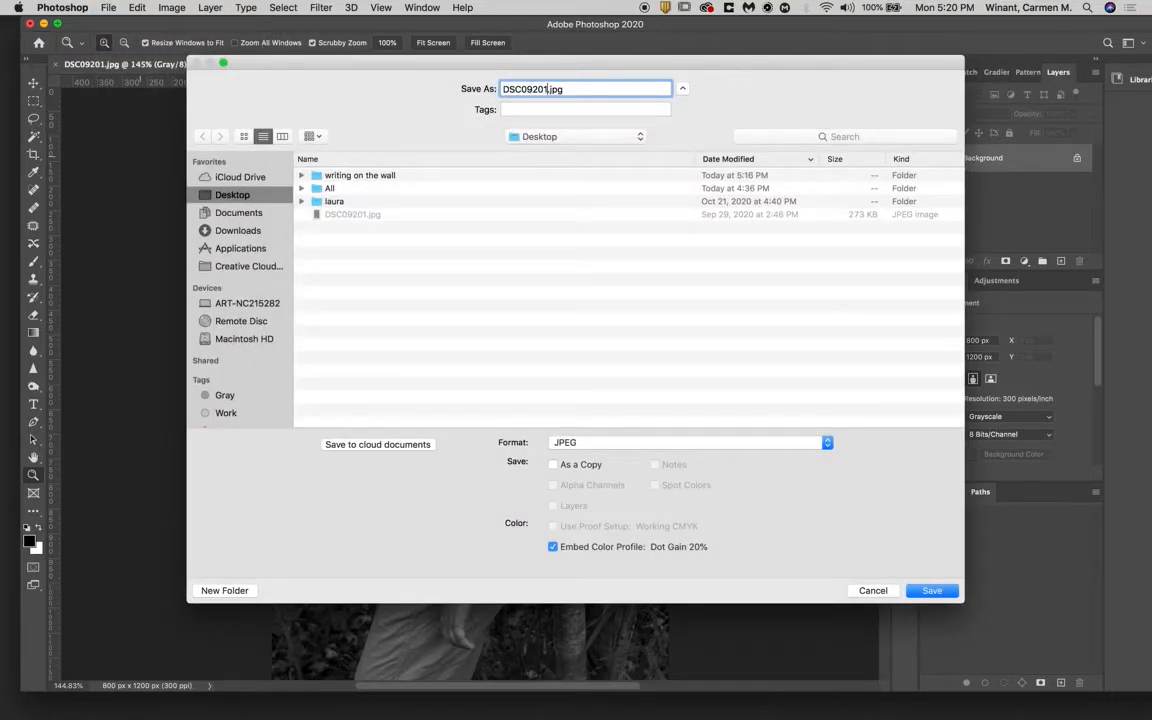
pyautogui.write('_bw')
pyautogui.press('Return')
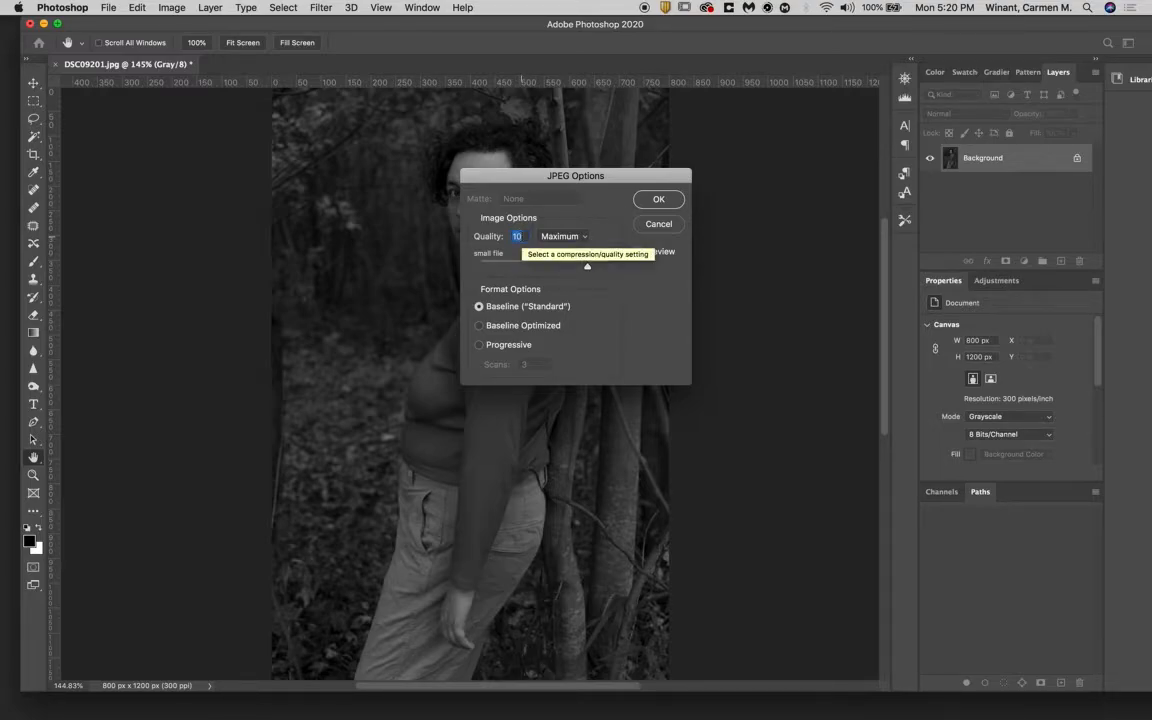
# - Set the JPEG quality to 12, finish saving the file, and return to the Zoom tool
pyautogui.write('12')
pyautogui.press('BackSpace')
pyautogui.press('BackSpace')
pyautogui.write('9')
pyautogui.press('BackSpace')
pyautogui.write('12')
pyautogui.click(658, 199)
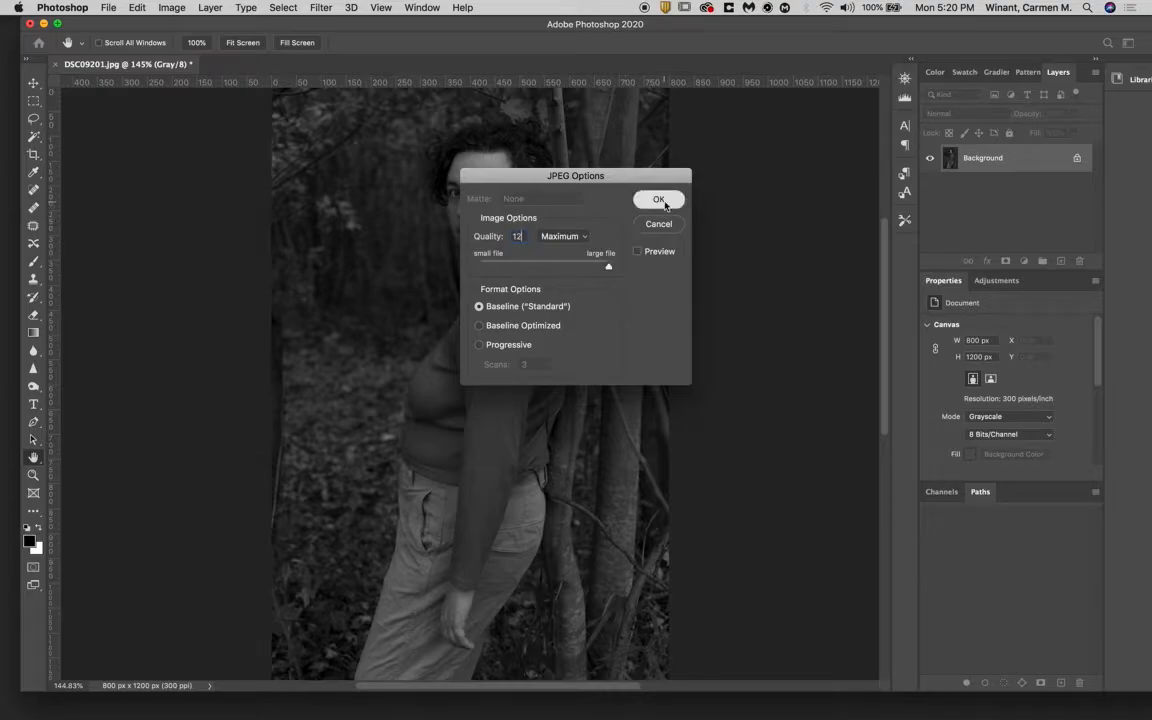
pyautogui.press('z')
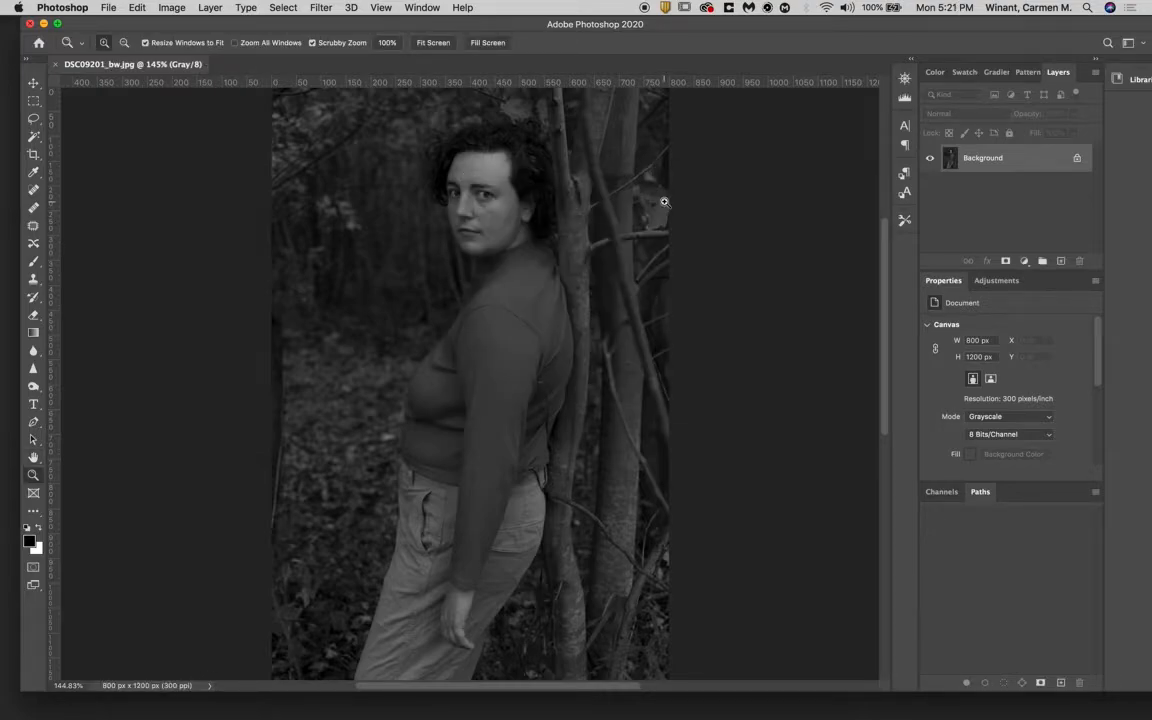
# - Switch to Finder, preview the original photo and DSC09201_bw.jpg on the Desktop, and return to Photoshop with its window shifted fully into view
pyautogui.click(36, 698)
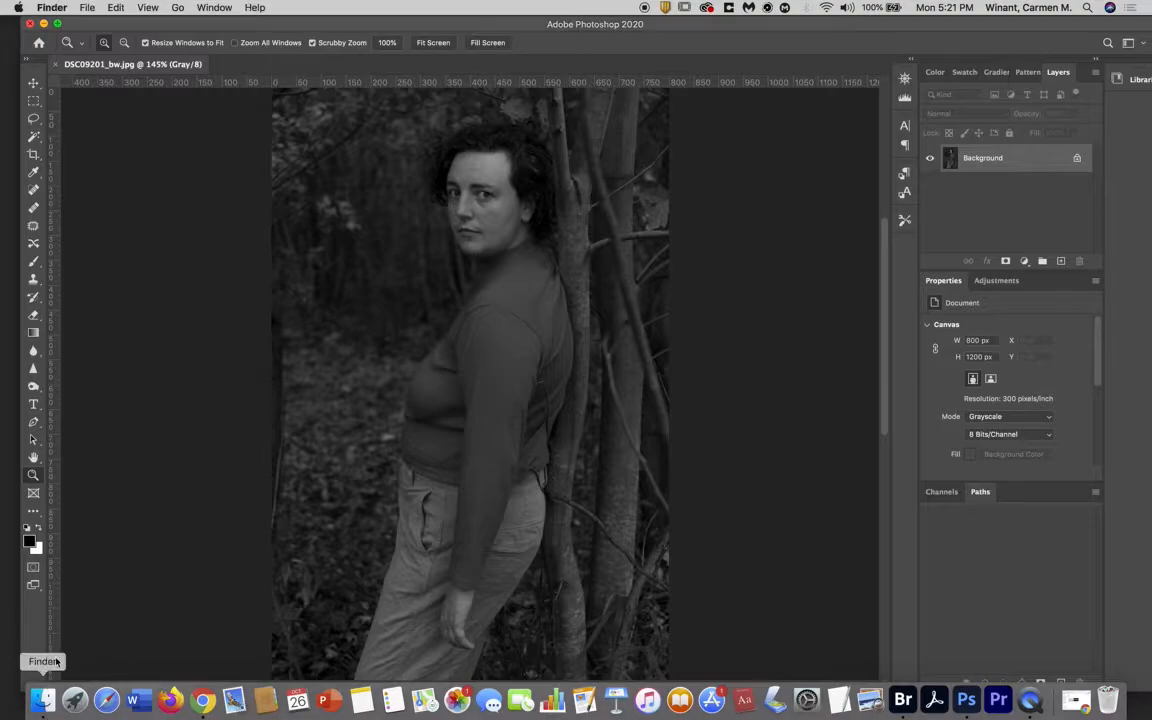
pyautogui.click(501, 432)
pyautogui.click(615, 430)
pyautogui.press('space')
pyautogui.press('space')
pyautogui.click(632, 378)
pyautogui.press('space')
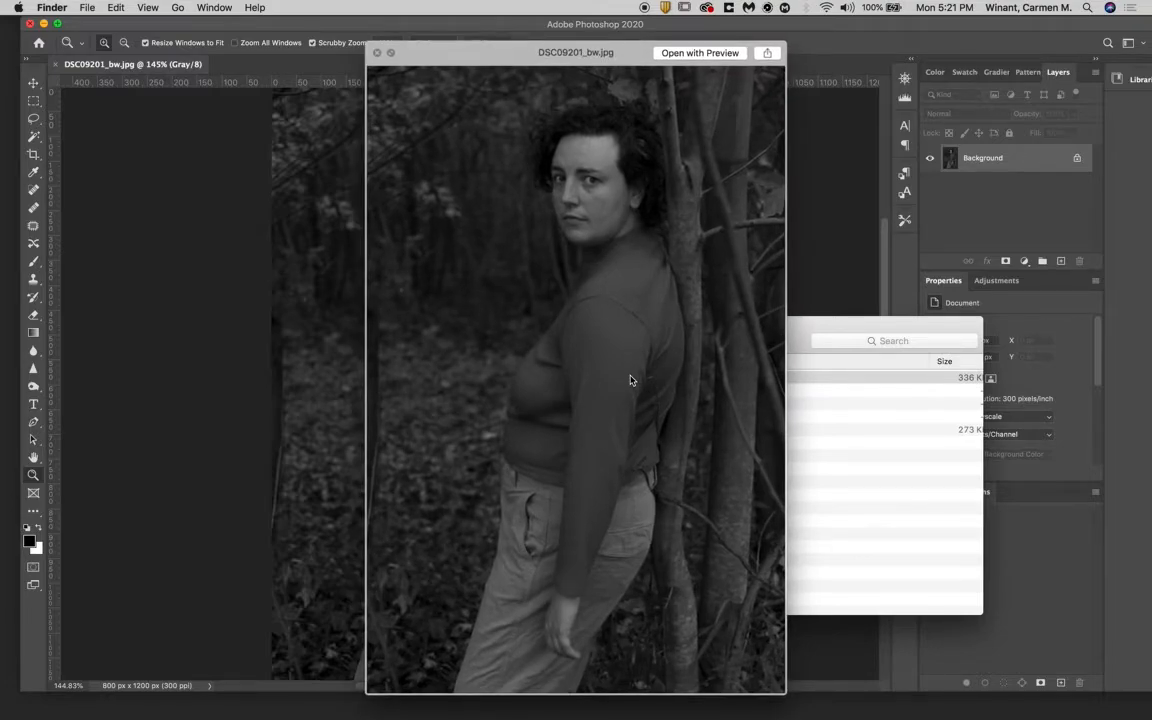
pyautogui.press('space')
pyautogui.press('super+w')
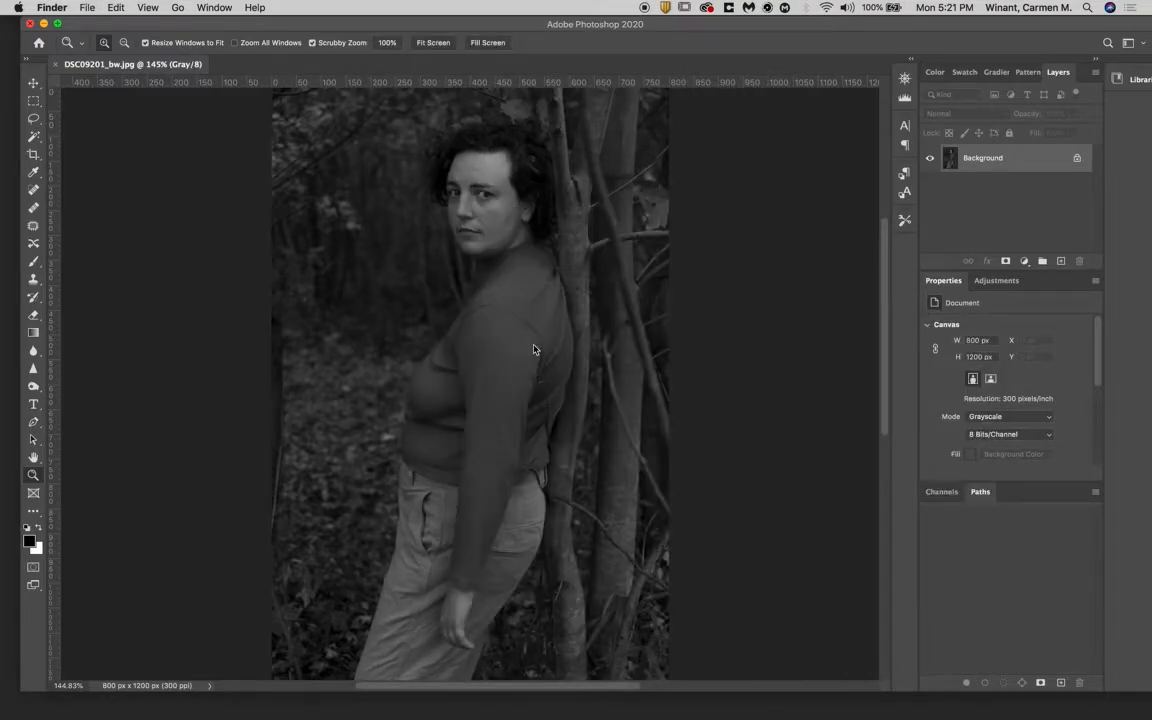
pyautogui.click(341, 24)
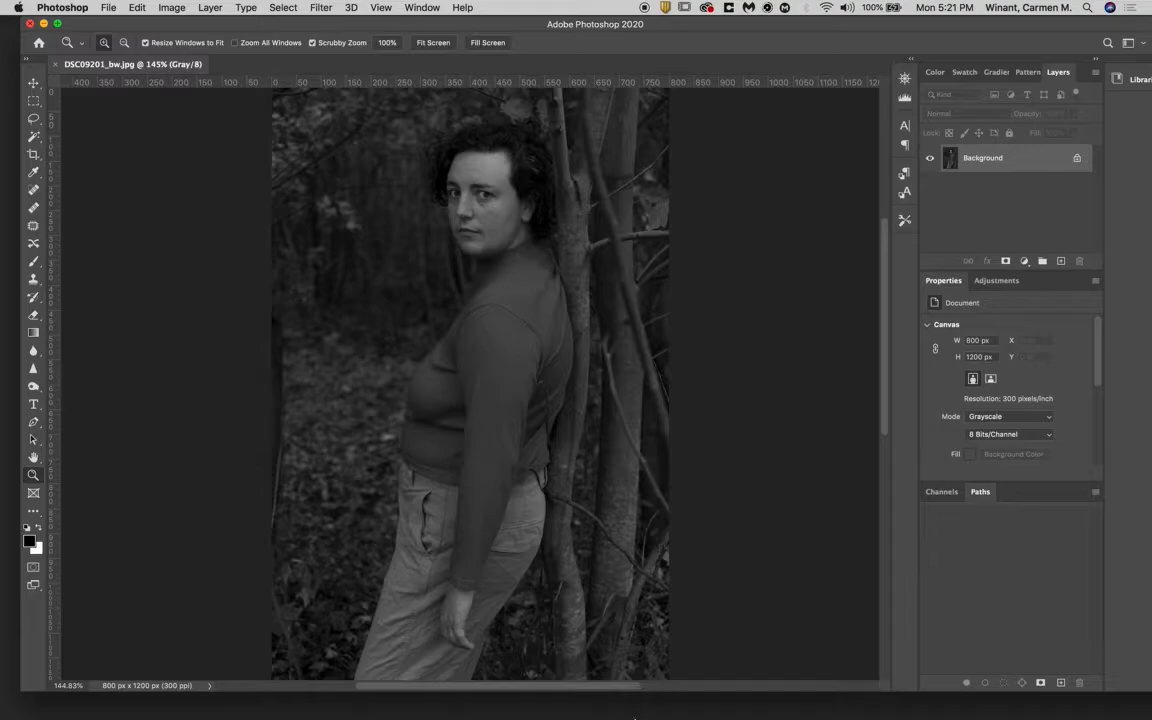
pyautogui.moveTo(336, 27); pyautogui.dragTo(320, 27)
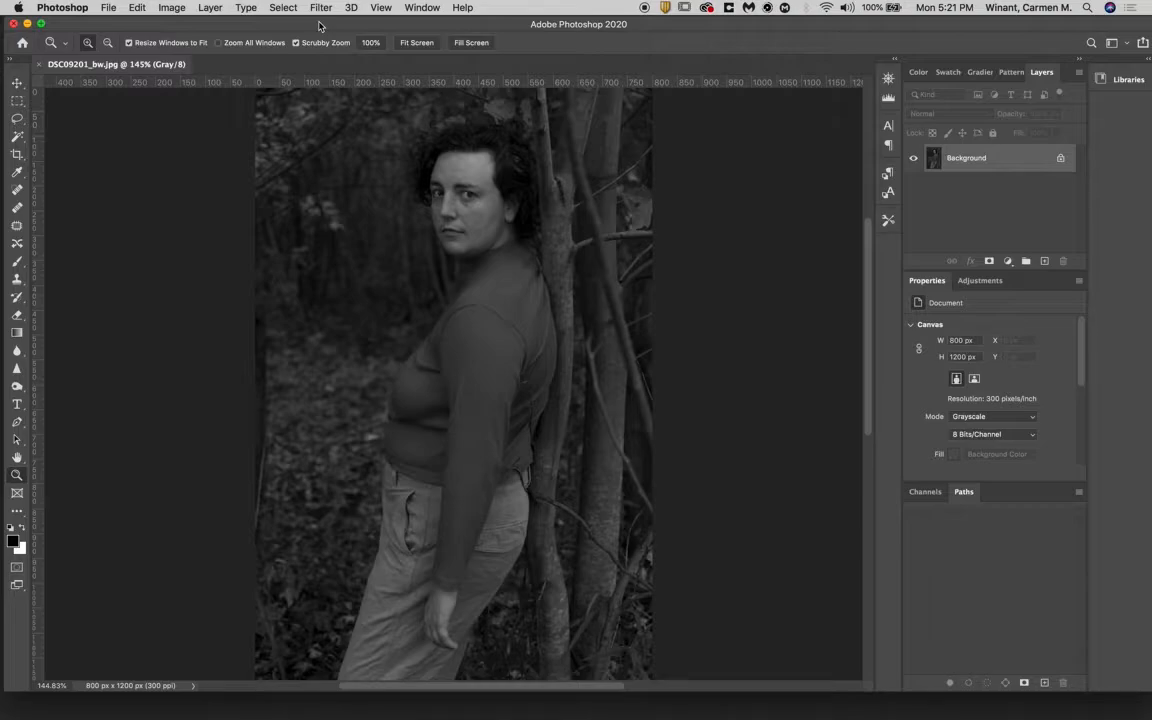
# - Open the Brightness/Contrast adjustment, move its dialog off the figure, and try brightness at 150 and back down to about -3
pyautogui.click(172, 8)
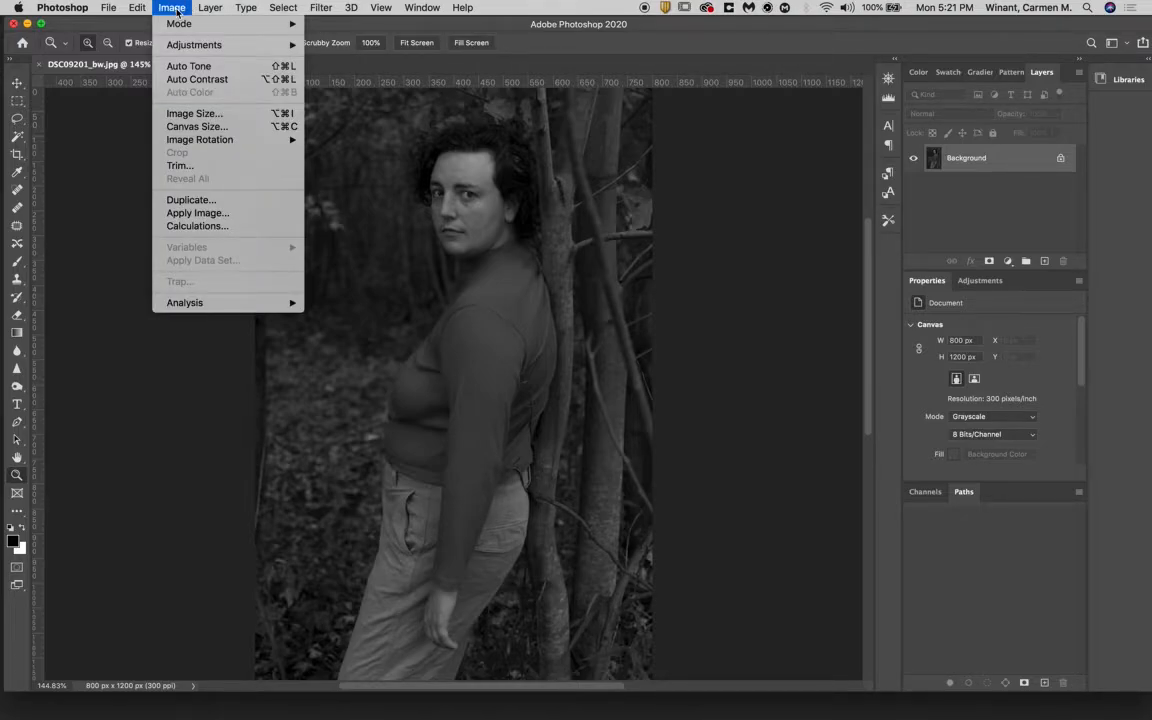
pyautogui.moveTo(179, 24)
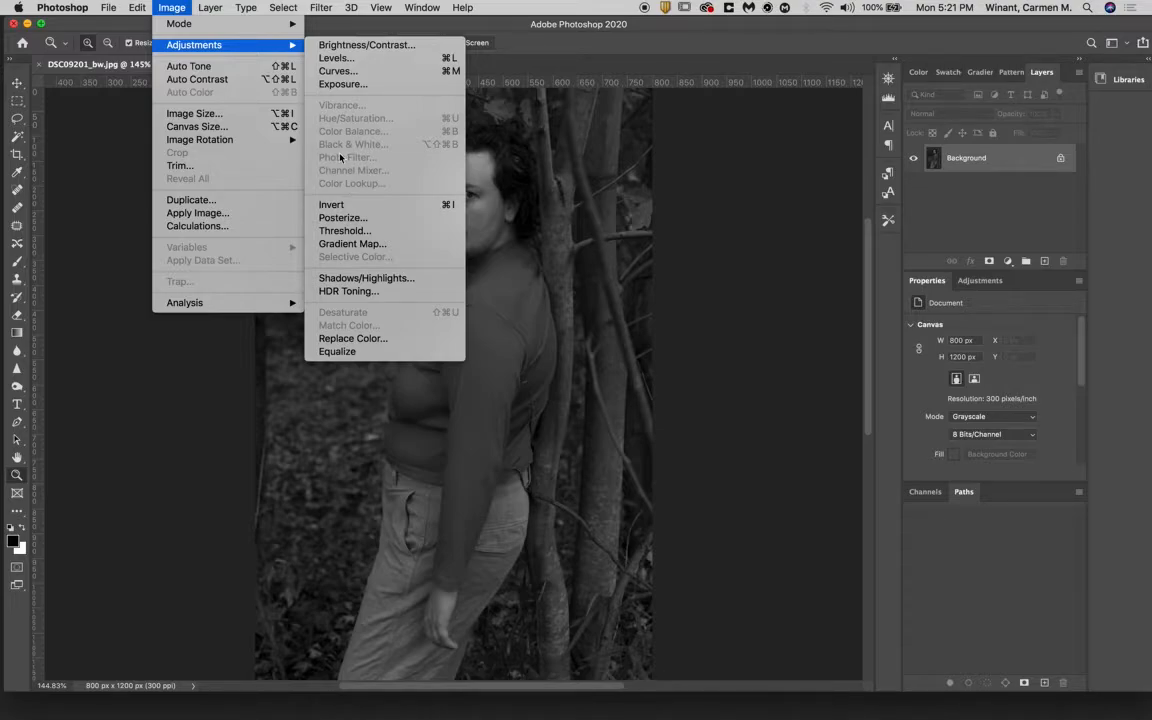
pyautogui.click(347, 48)
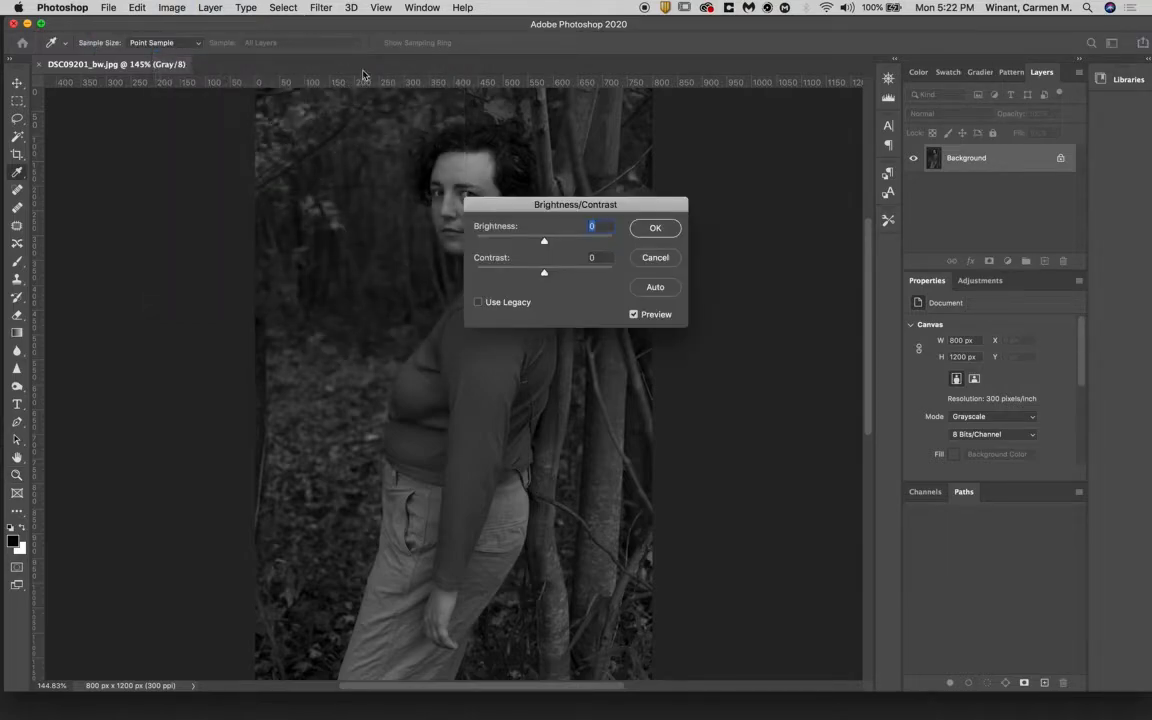
pyautogui.moveTo(514, 210); pyautogui.dragTo(705, 126)
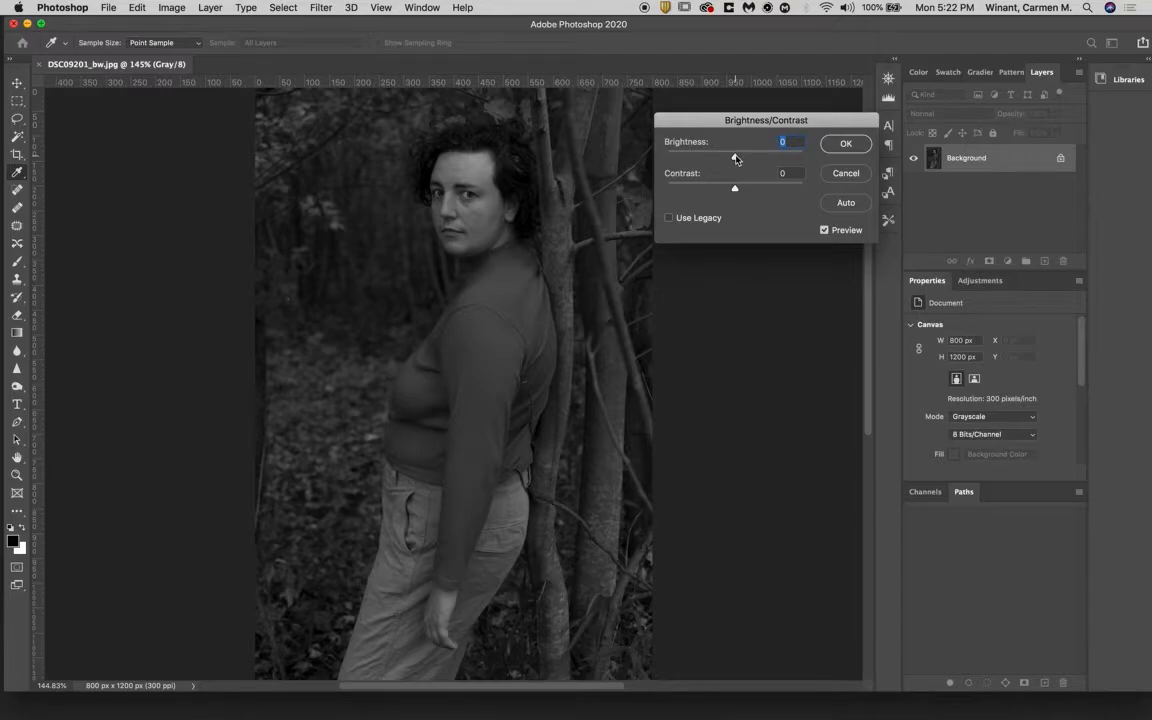
pyautogui.moveTo(736, 159)
pyautogui.mouseDown()
pyautogui.moveTo(709, 159)
pyautogui.moveTo(756, 157)
pyautogui.moveTo(718, 165)
pyautogui.moveTo(735, 162)
pyautogui.mouseUp()
pyautogui.moveTo(736, 162); pyautogui.dragTo(812, 151)
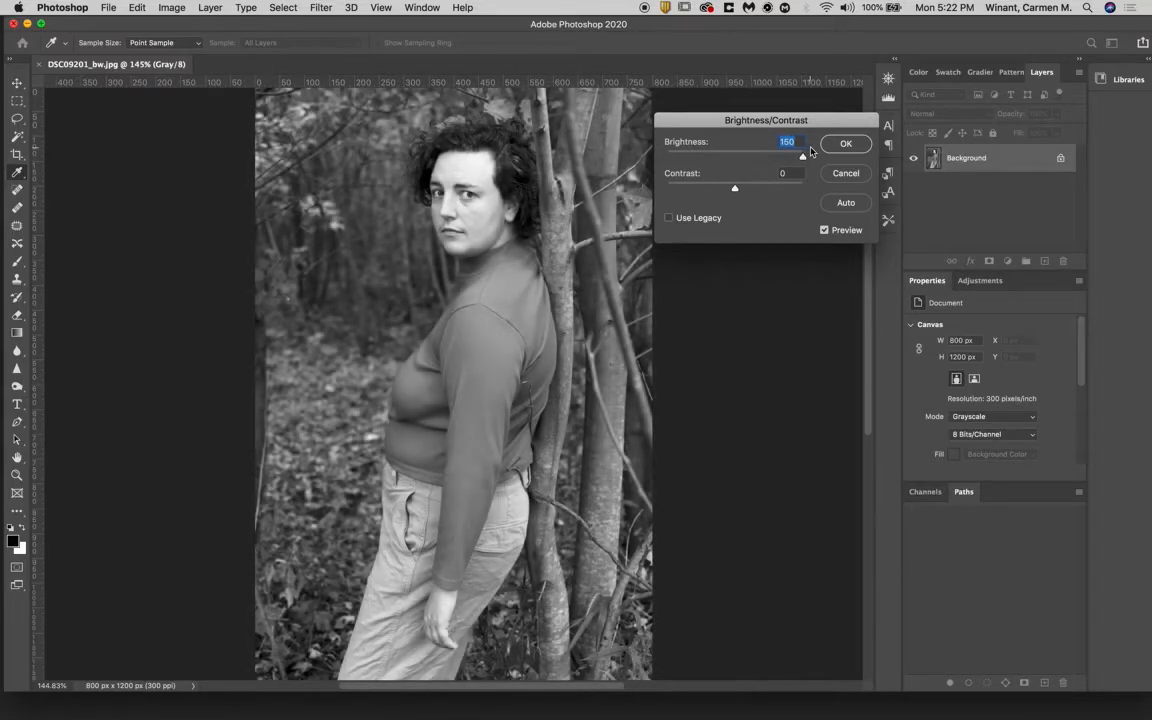
pyautogui.moveTo(812, 151); pyautogui.dragTo(737, 169)
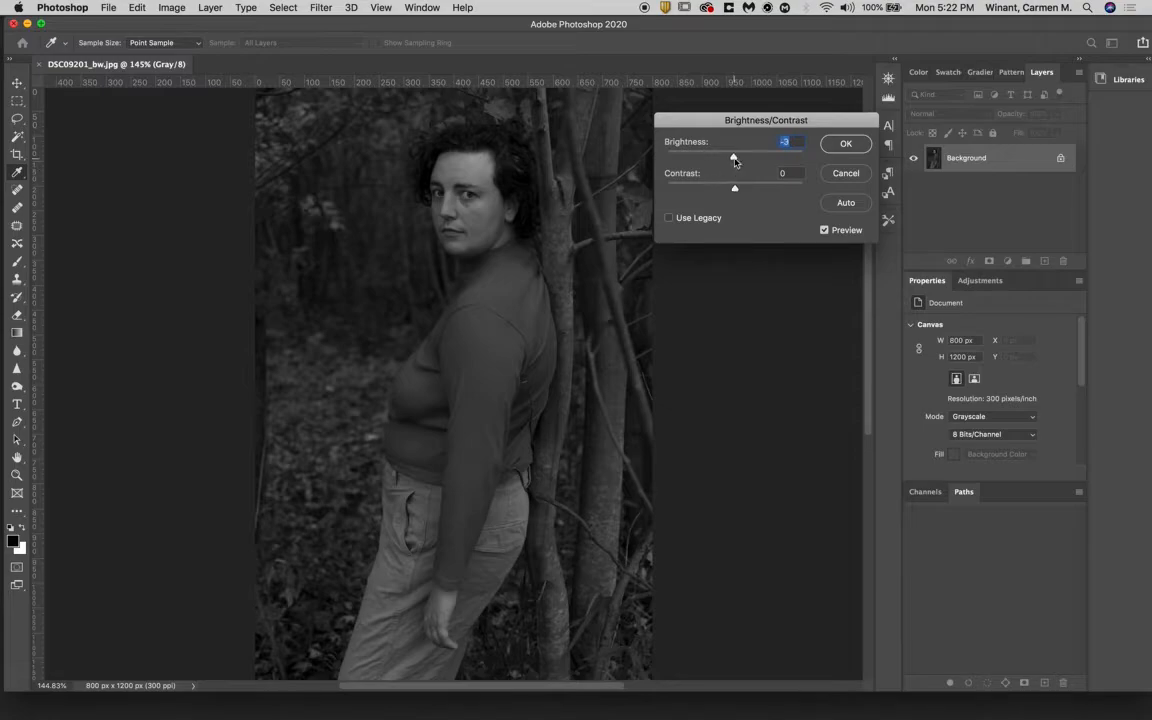
# - Lower the brightness to -11, try contrast values between -43 and 39, and settle on a contrast of 4
pyautogui.moveTo(735, 157); pyautogui.dragTo(751, 190)
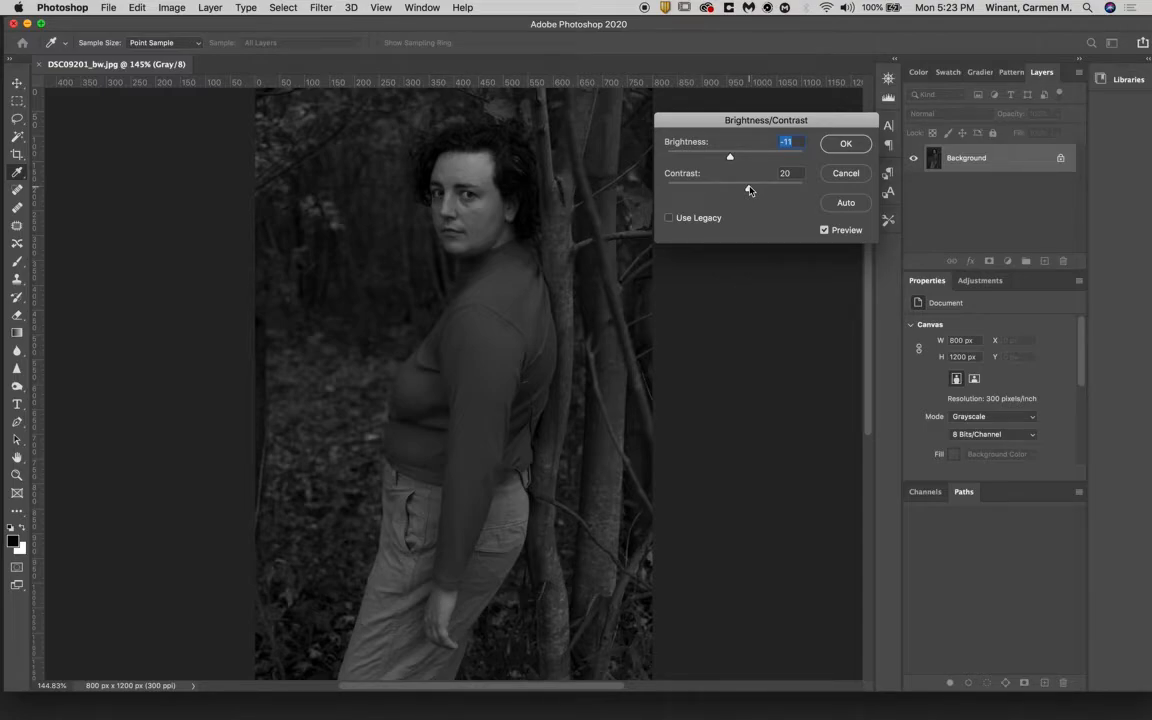
pyautogui.moveTo(750, 190); pyautogui.dragTo(704, 198)
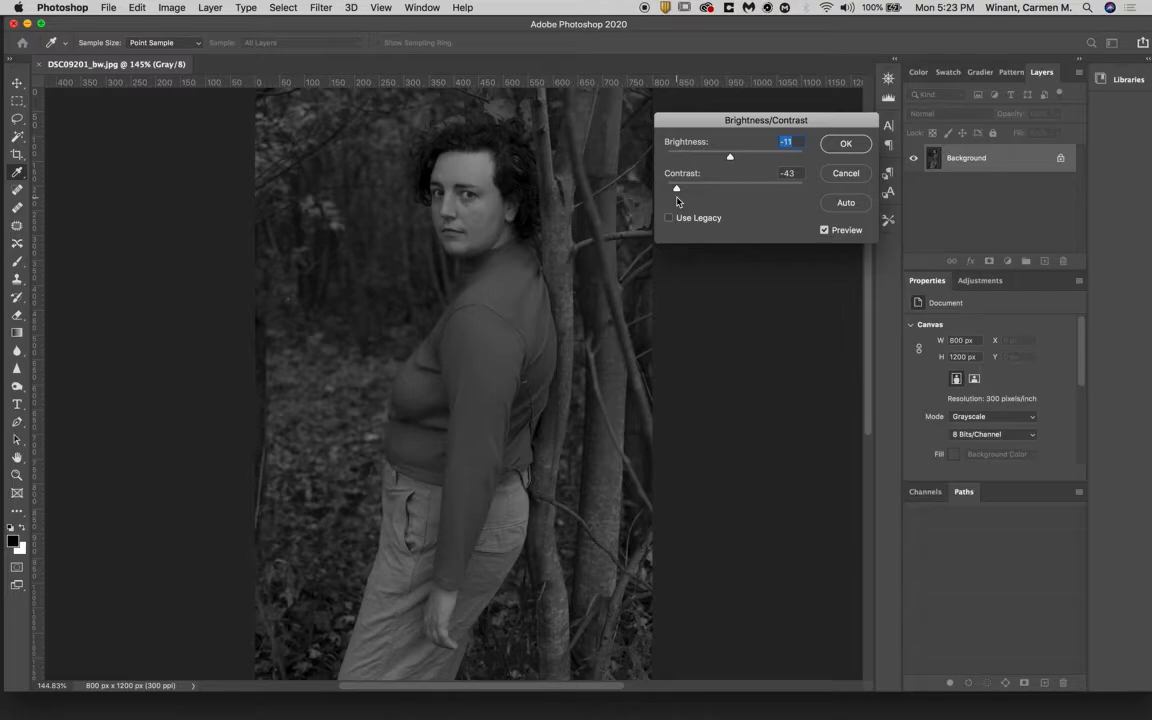
pyautogui.moveTo(677, 190); pyautogui.dragTo(762, 194)
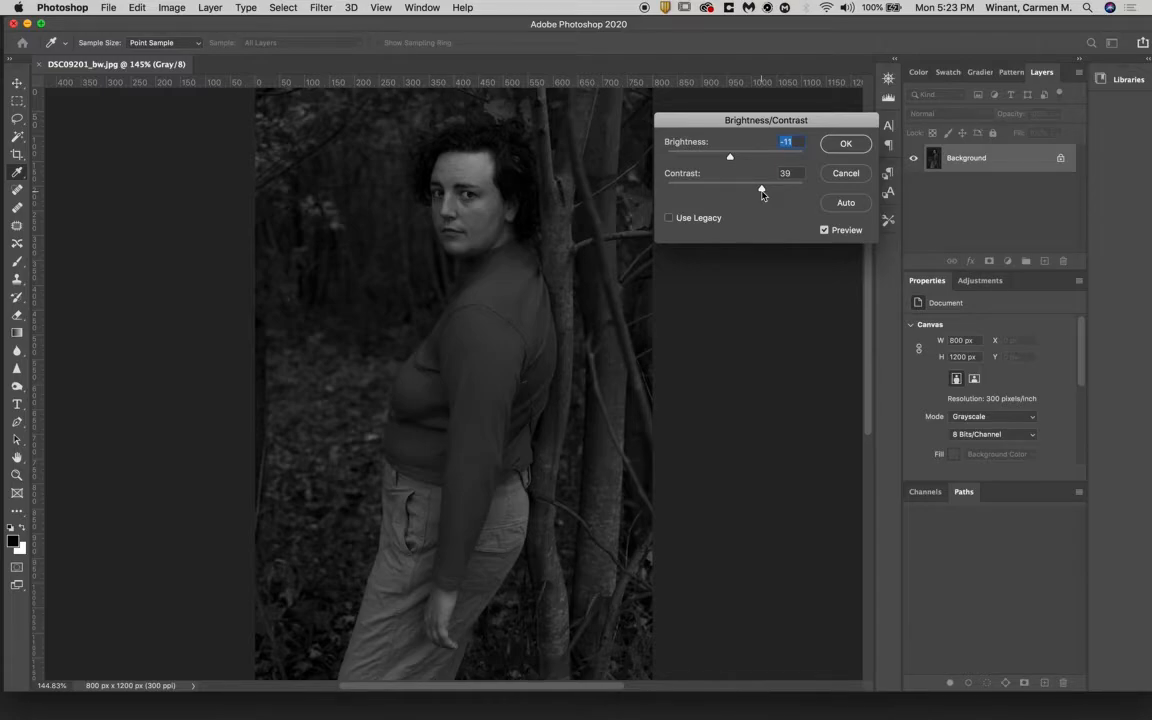
pyautogui.moveTo(762, 194); pyautogui.dragTo(748, 195)
pyautogui.moveTo(739, 194); pyautogui.dragTo(739, 194)
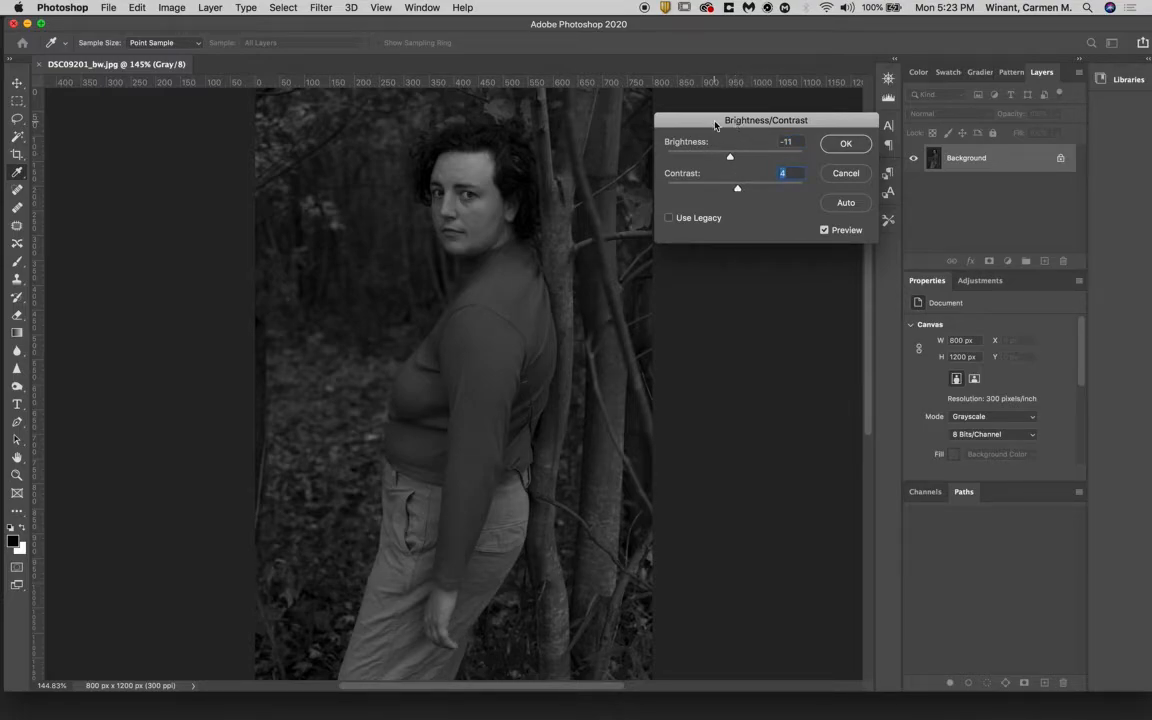
# - Compare the image with the adjustment preview off and on, and apply the Brightness/Contrast settings
pyautogui.click(825, 231)
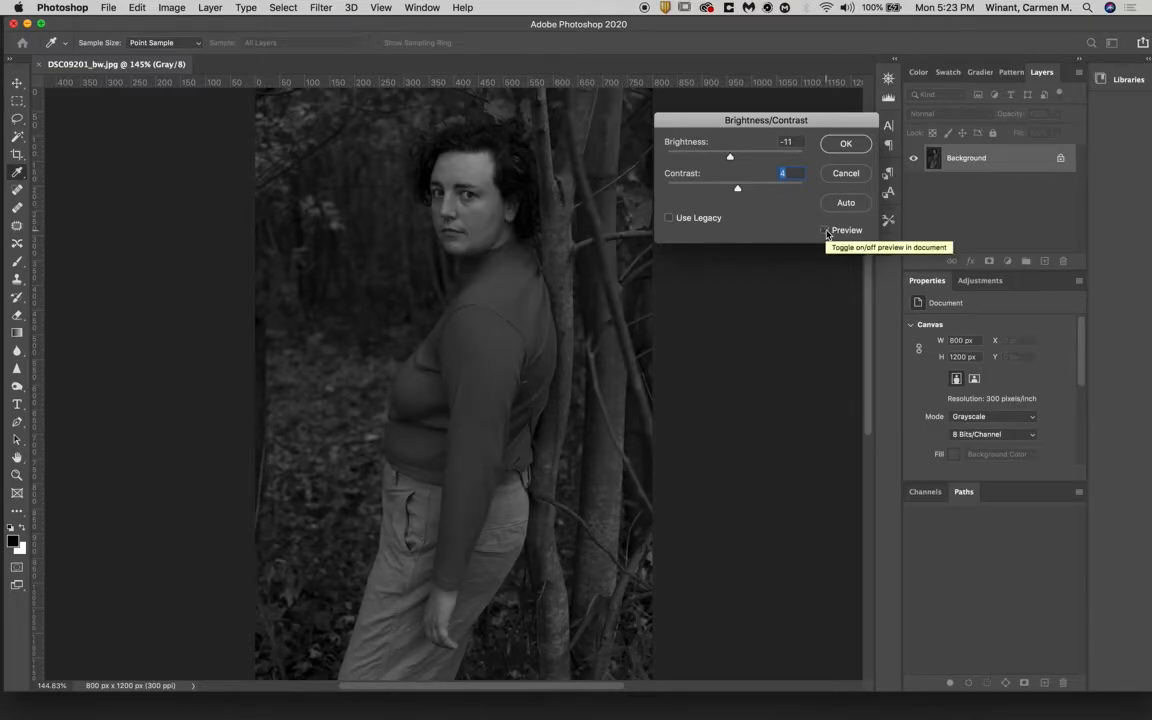
pyautogui.click(825, 231)
pyautogui.click(825, 231)
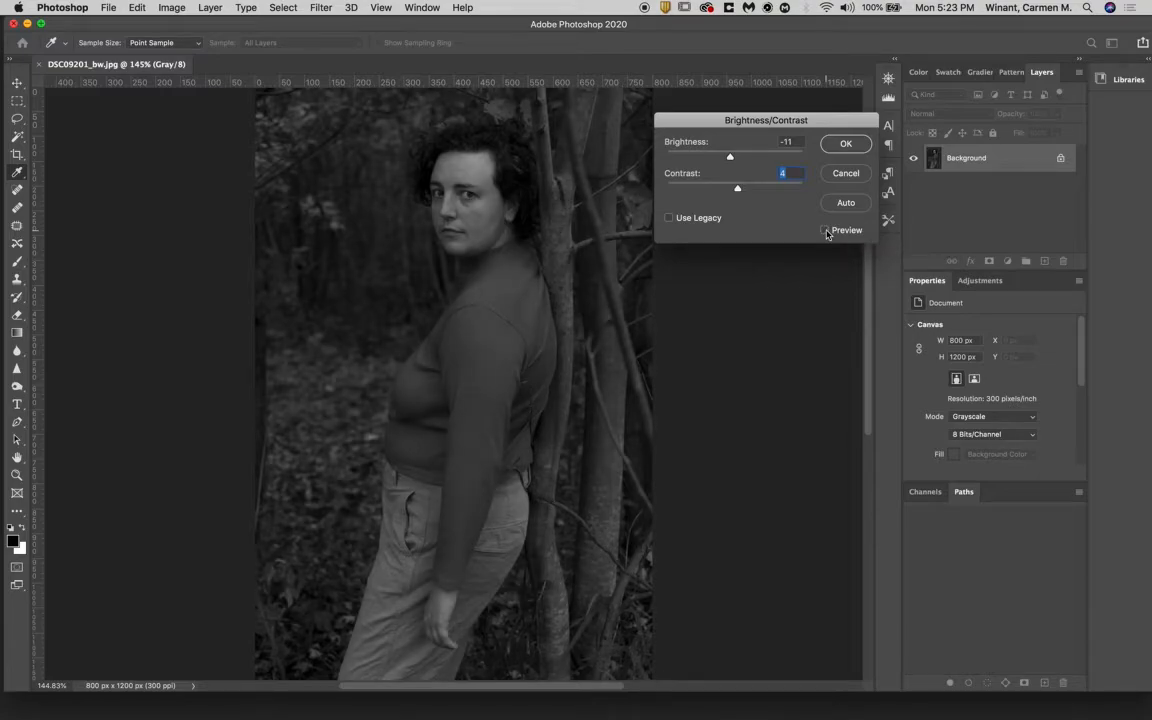
pyautogui.click(825, 231)
pyautogui.press('Return')
pyautogui.press('z')
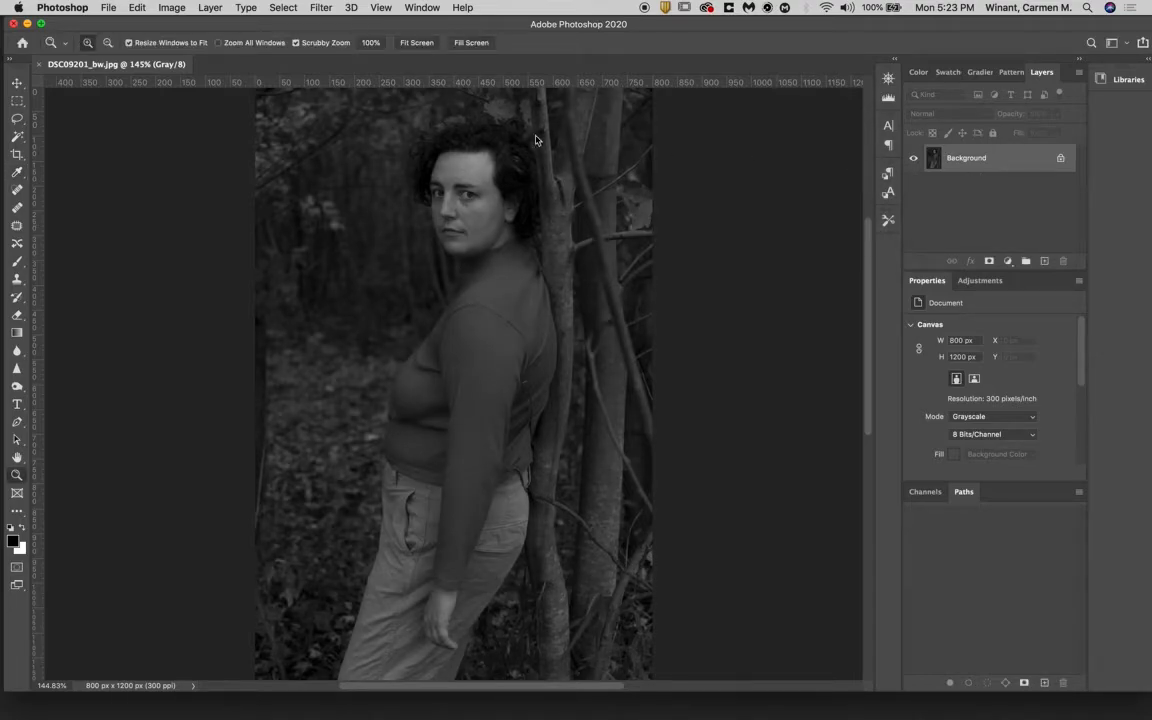
# - Open the Exposure adjustment, move its dialog off the figure, and try an exposure of +0.49
pyautogui.click(171, 7)
pyautogui.moveTo(180, 27)
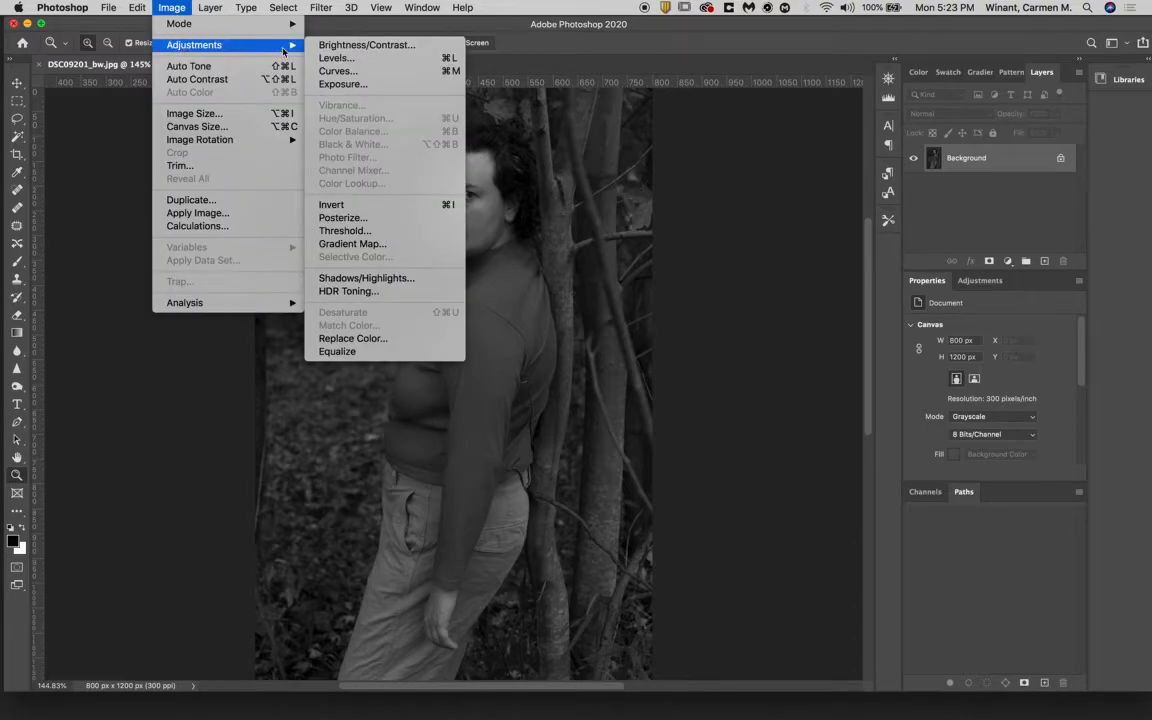
pyautogui.moveTo(247, 46)
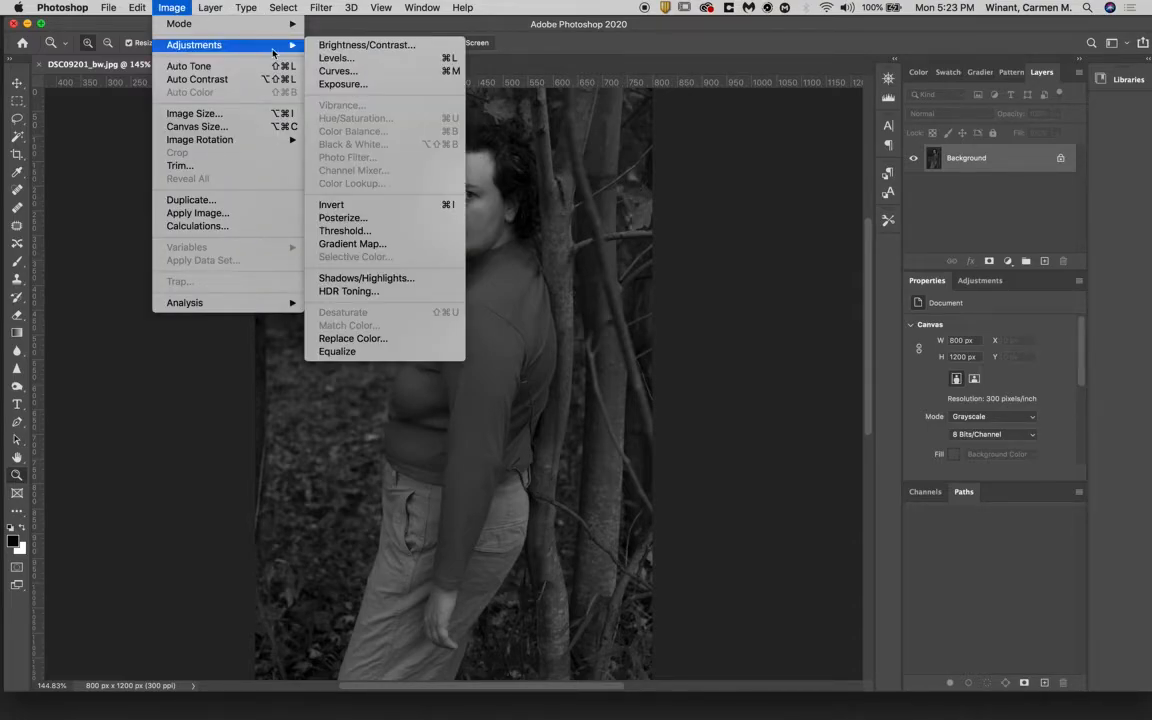
pyautogui.click(339, 86)
pyautogui.moveTo(636, 205); pyautogui.dragTo(871, 105)
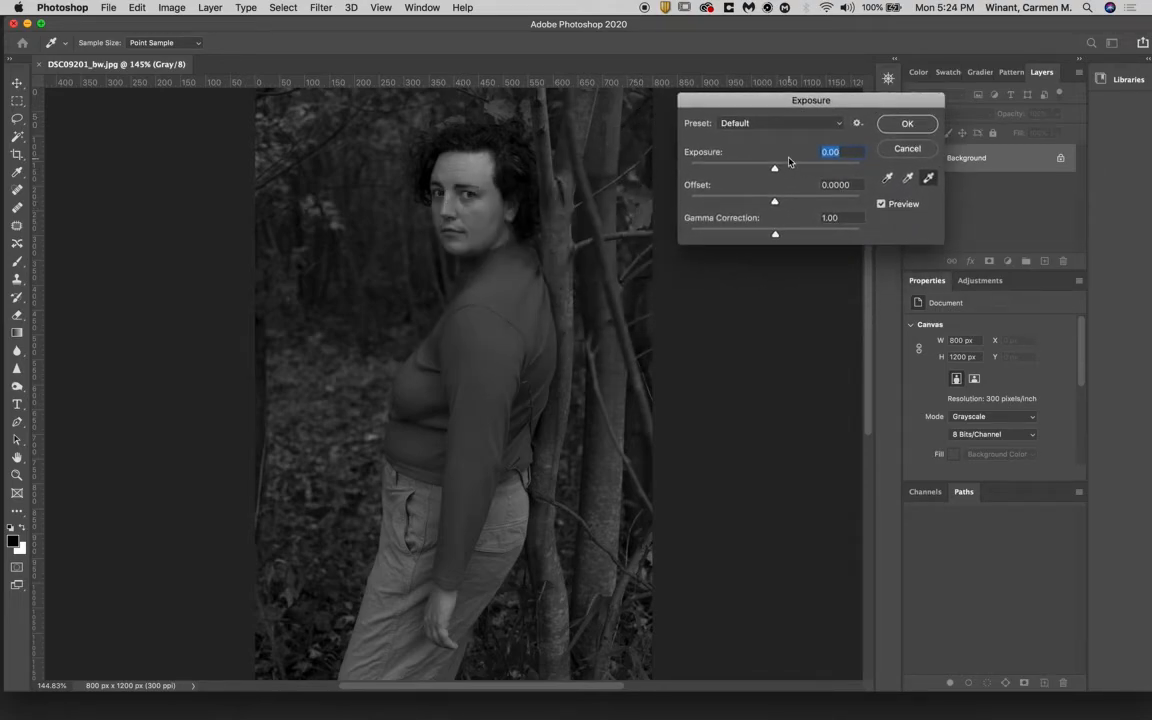
pyautogui.moveTo(774, 168); pyautogui.dragTo(782, 173)
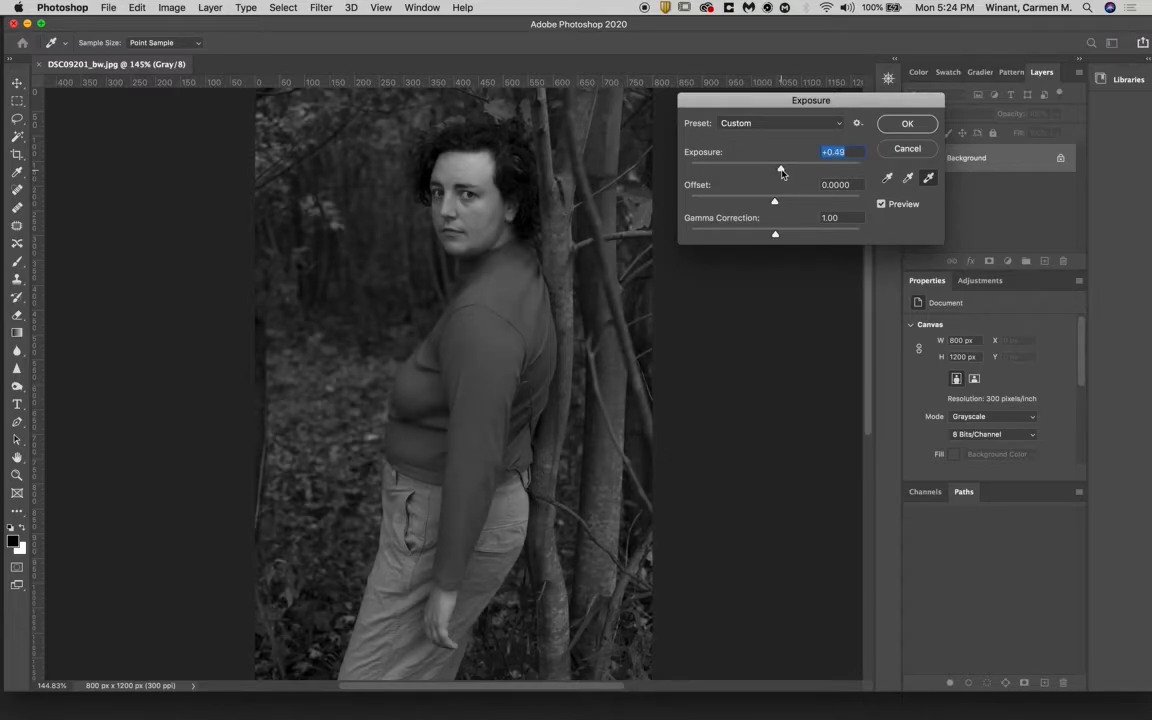
# - Try exposure values of -0.05 and -0.27, return the exposure to 0.00, and close the Exposure adjustment
pyautogui.moveTo(782, 173); pyautogui.dragTo(774, 175)
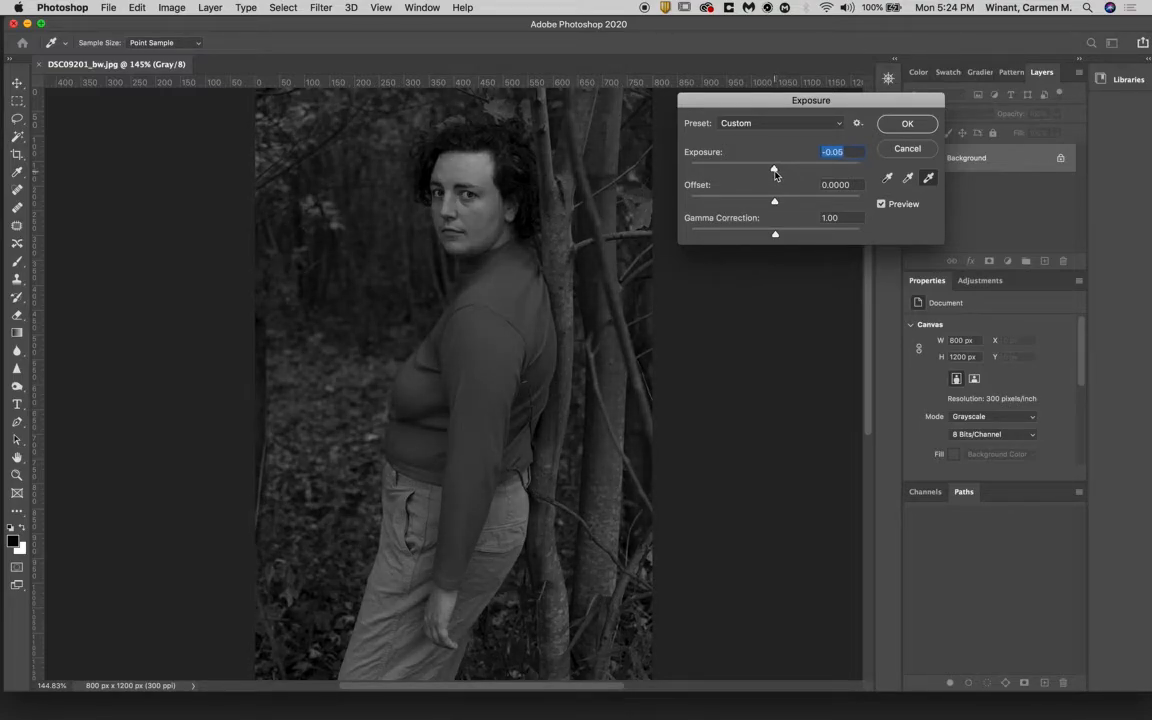
pyautogui.moveTo(774, 175); pyautogui.dragTo(771, 173)
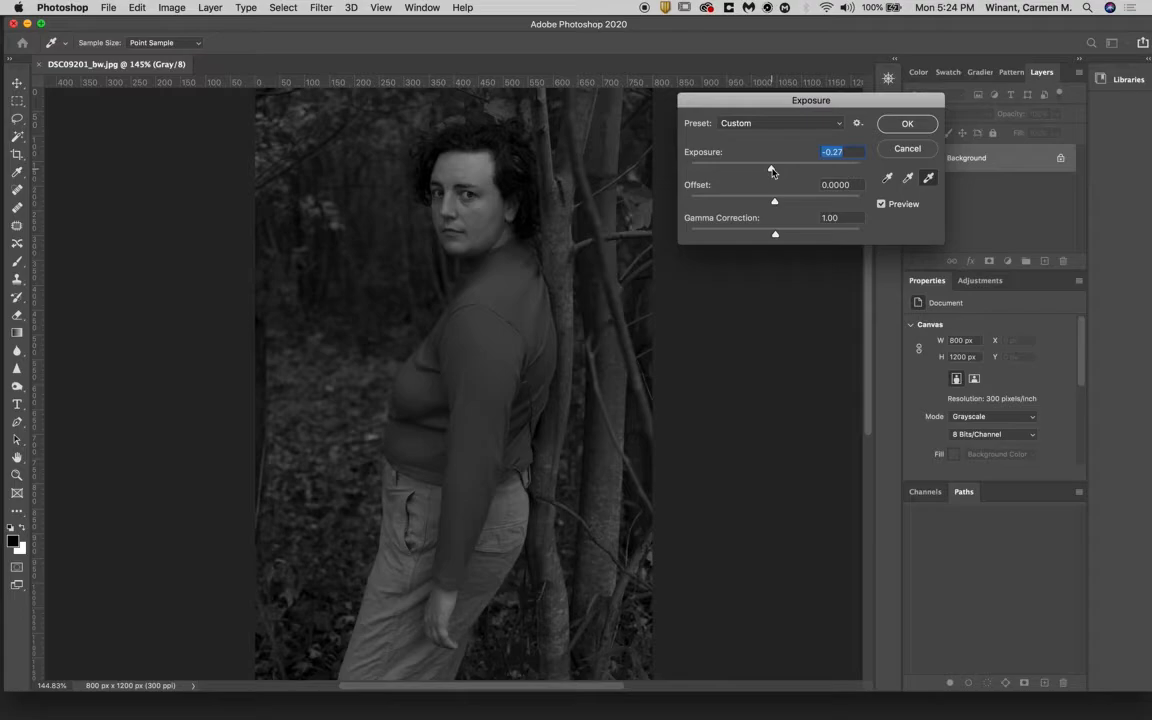
pyautogui.moveTo(771, 173); pyautogui.dragTo(775, 172)
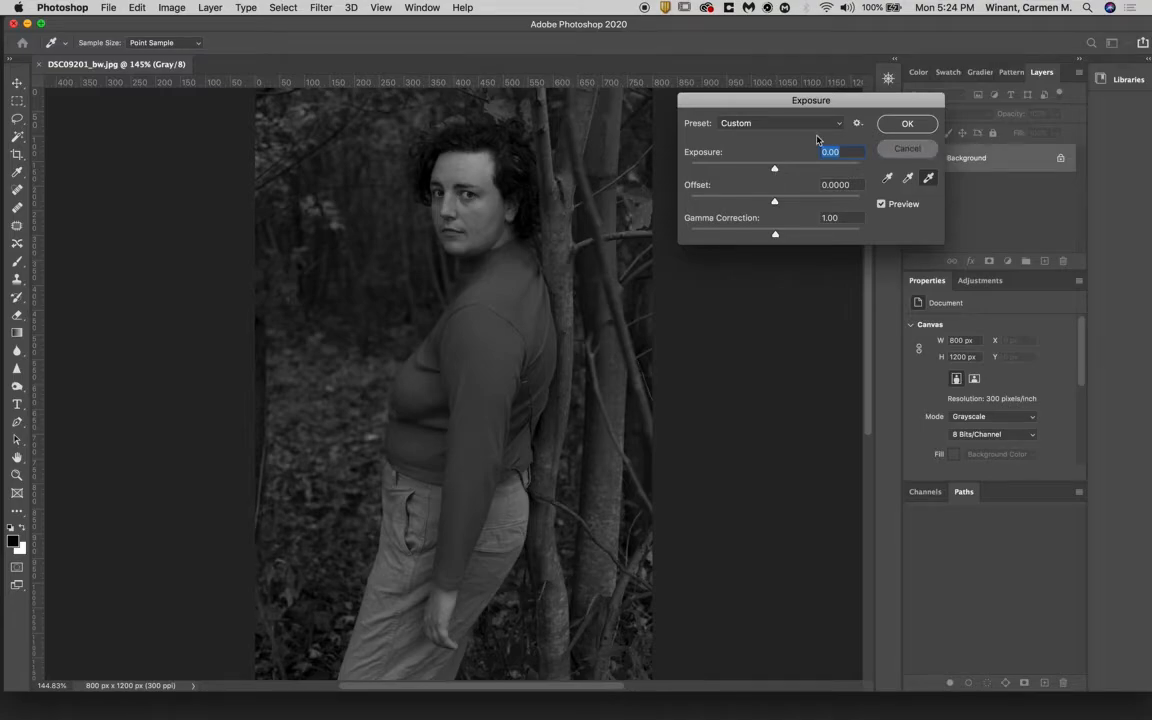
pyautogui.press('Return')
# - Open the Levels adjustment and try a white input level of 220 with a midtone value of 0.93
pyautogui.click(150, 7)
pyautogui.moveTo(184, 5)
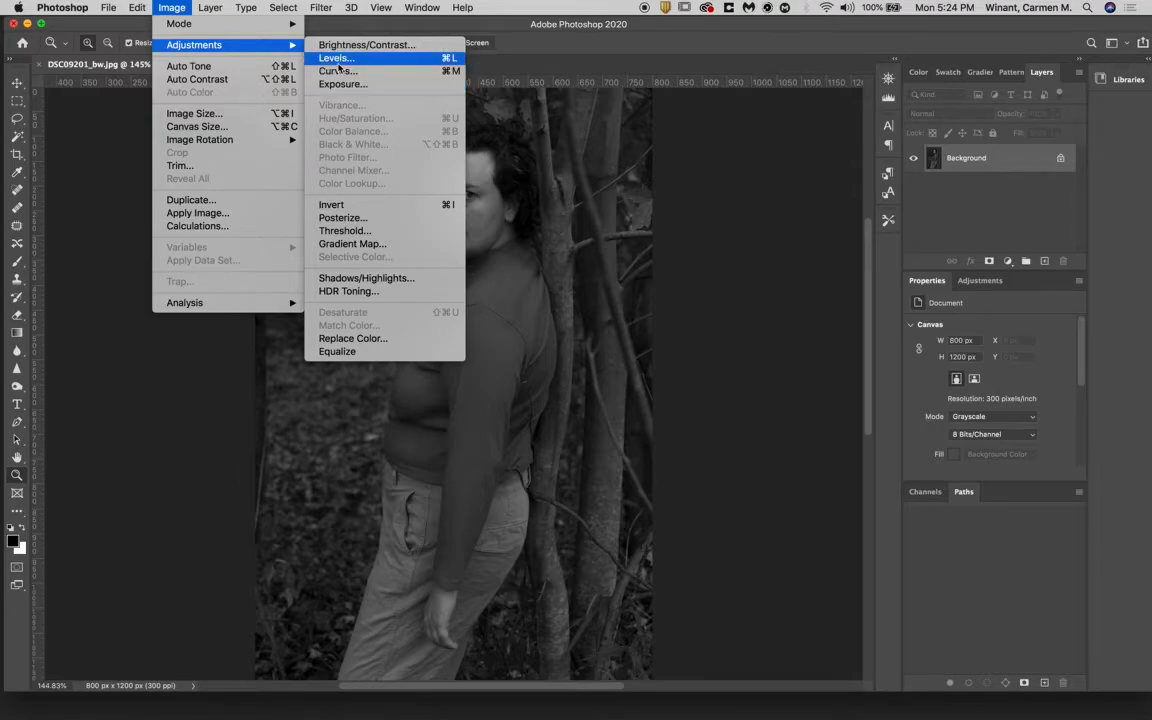
pyautogui.click(337, 63)
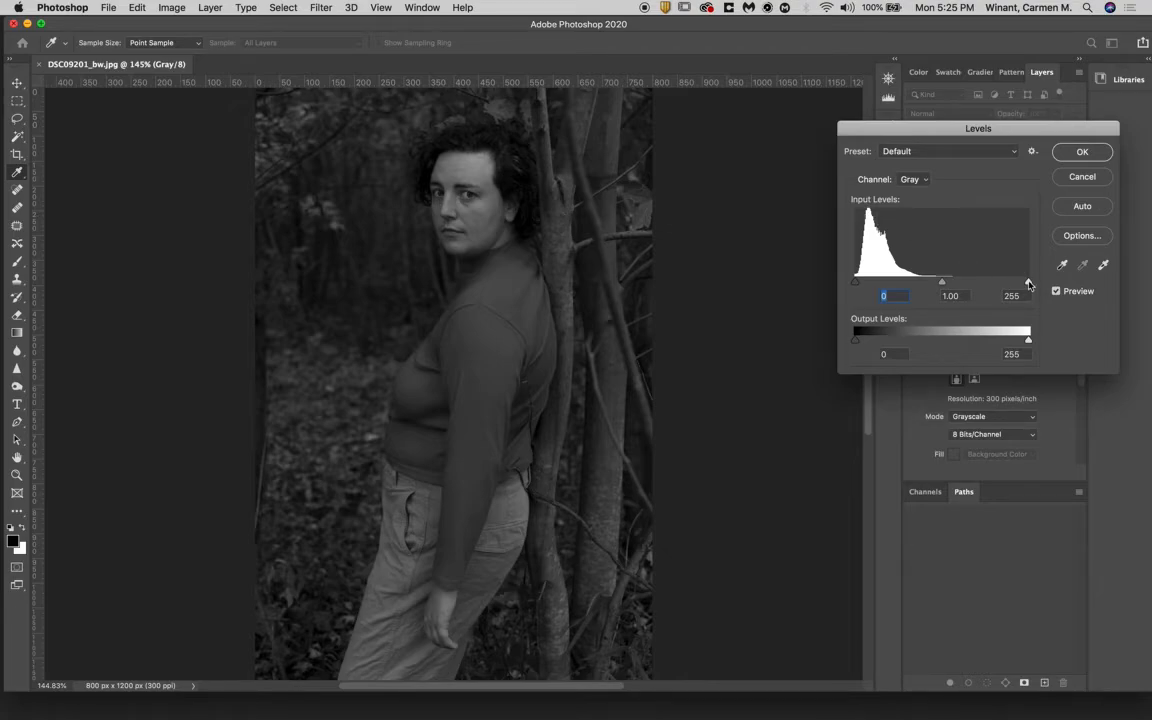
pyautogui.moveTo(1029, 284); pyautogui.dragTo(1006, 284)
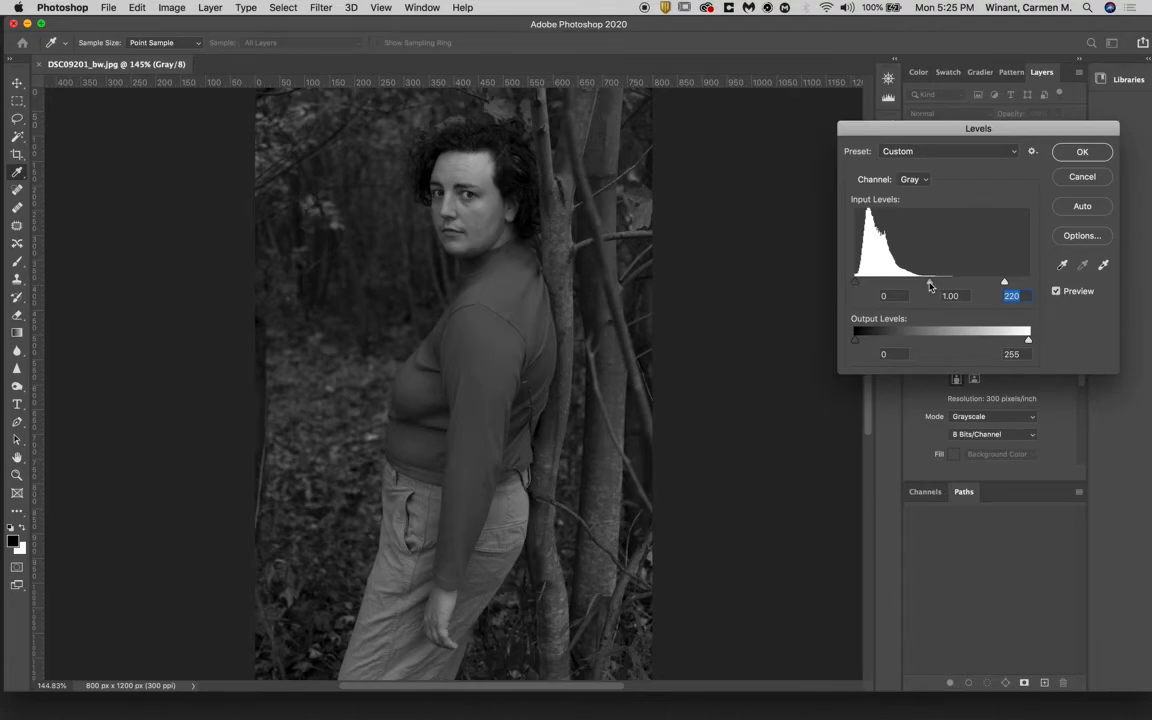
pyautogui.moveTo(930, 286); pyautogui.dragTo(935, 287)
pyautogui.moveTo(935, 286); pyautogui.dragTo(935, 286)
# - Compare the image repeatedly with the Levels preview off and on, and cancel the adjustment
pyautogui.click(1070, 294)
pyautogui.click(1070, 294)
pyautogui.click(1070, 294)
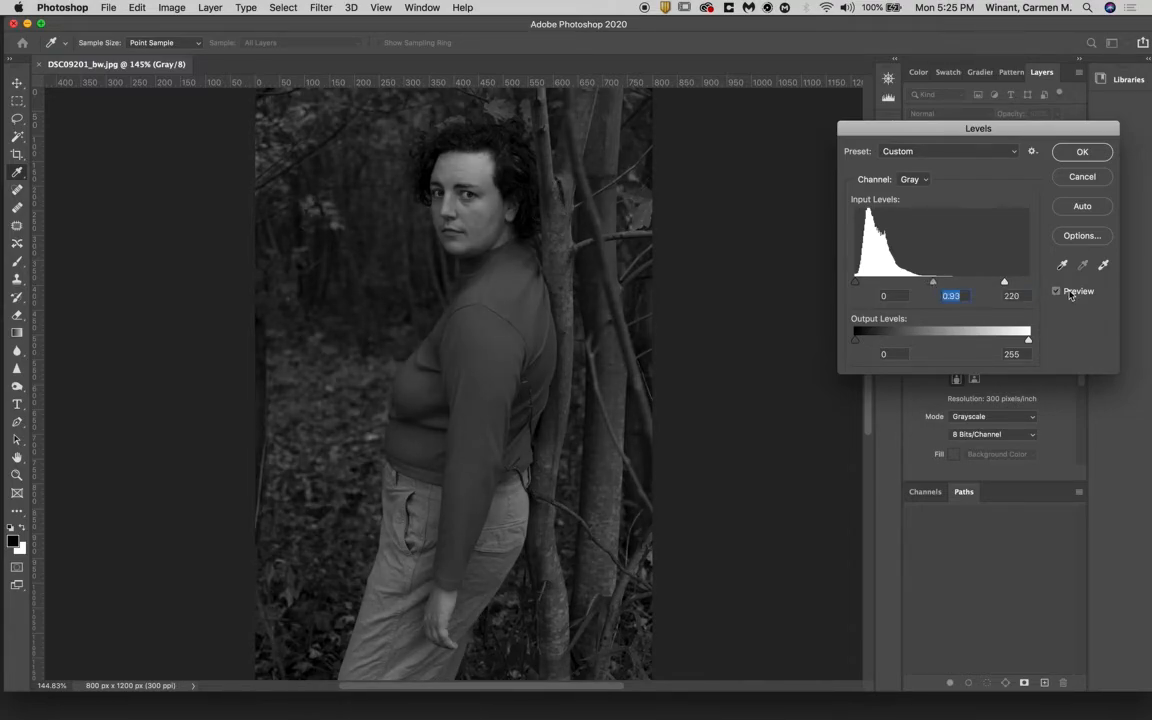
pyautogui.click(1070, 294)
pyautogui.click(1070, 294)
pyautogui.click(1070, 294)
pyautogui.click(1070, 294)
pyautogui.click(1070, 294)
pyautogui.click(1070, 294)
pyautogui.click(1070, 294)
pyautogui.click(1070, 294)
pyautogui.click(1080, 177)
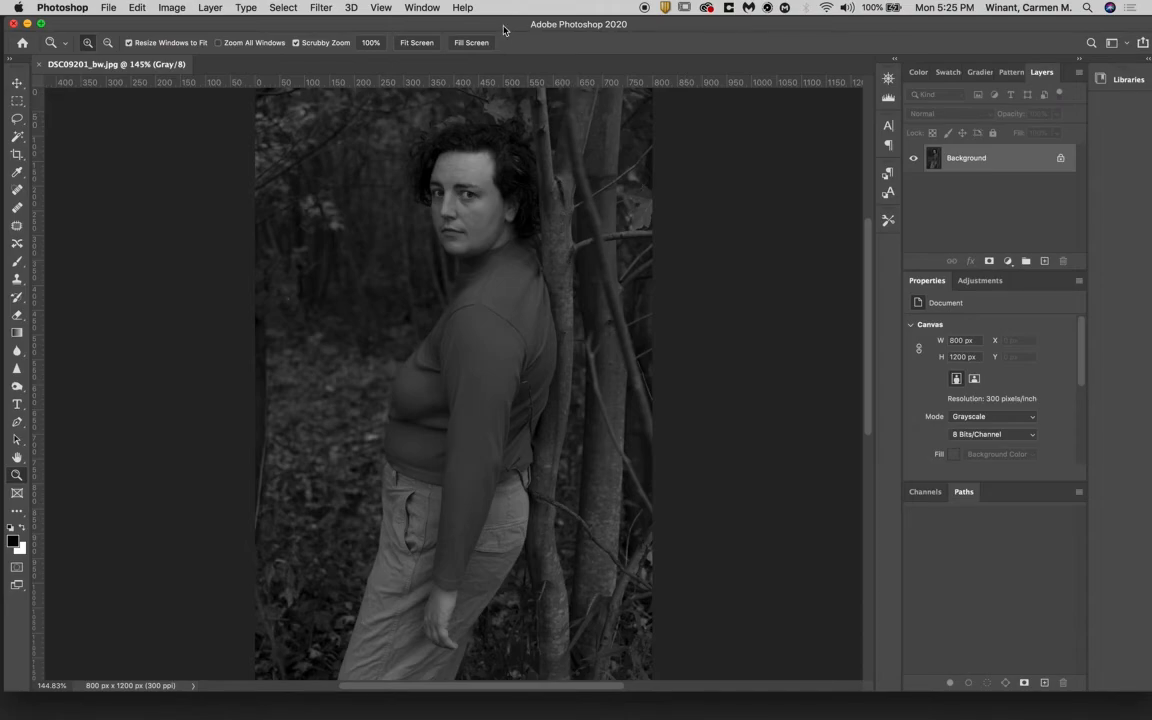
pyautogui.click(170, 7)
pyautogui.moveTo(175, 44)
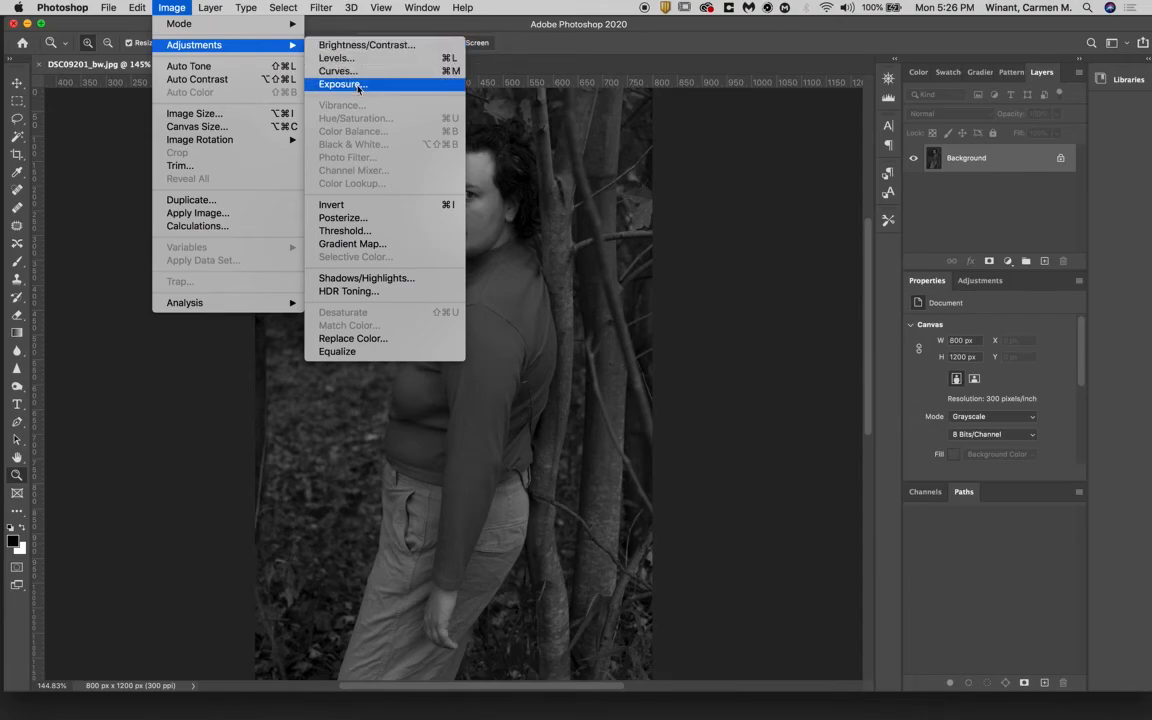
pyautogui.click(356, 26)
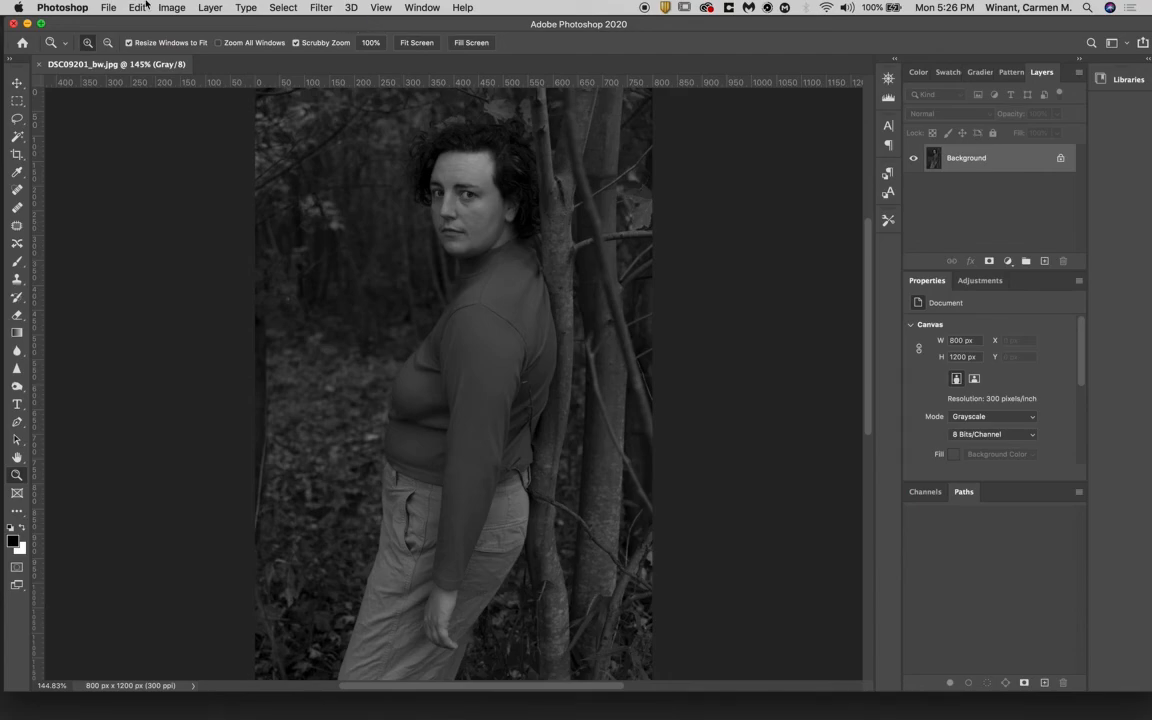
pyautogui.click(108, 7)
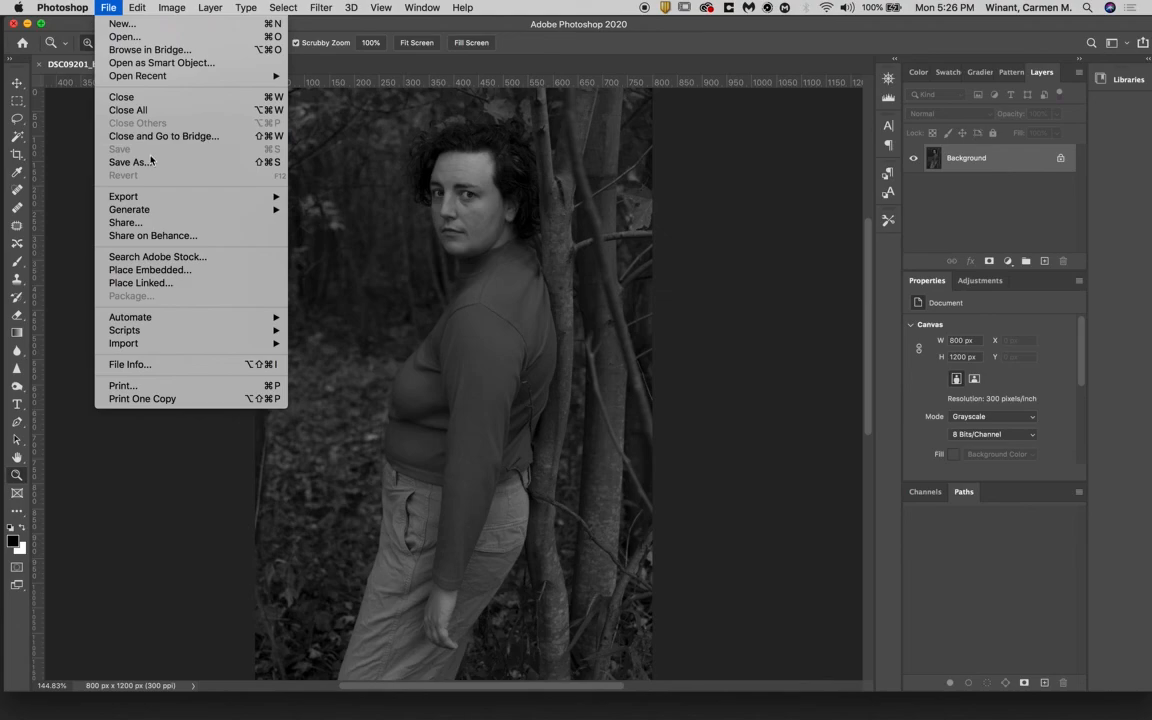
pyautogui.click(92, 5)
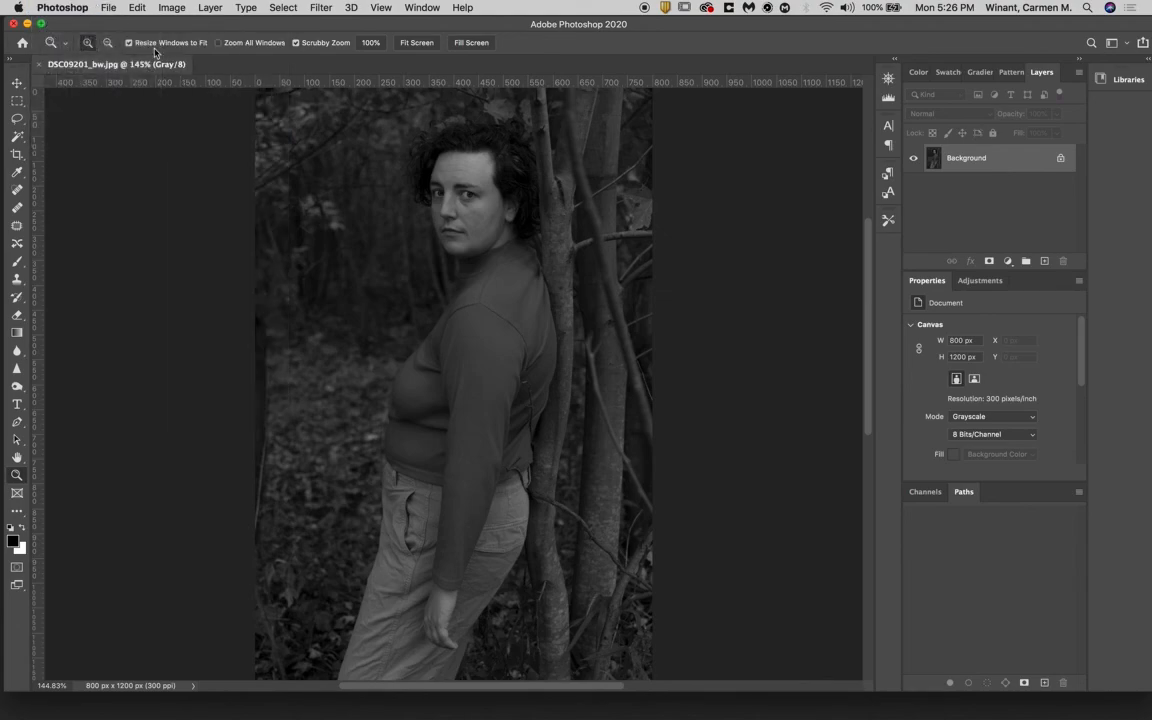
pyautogui.click(109, 9)
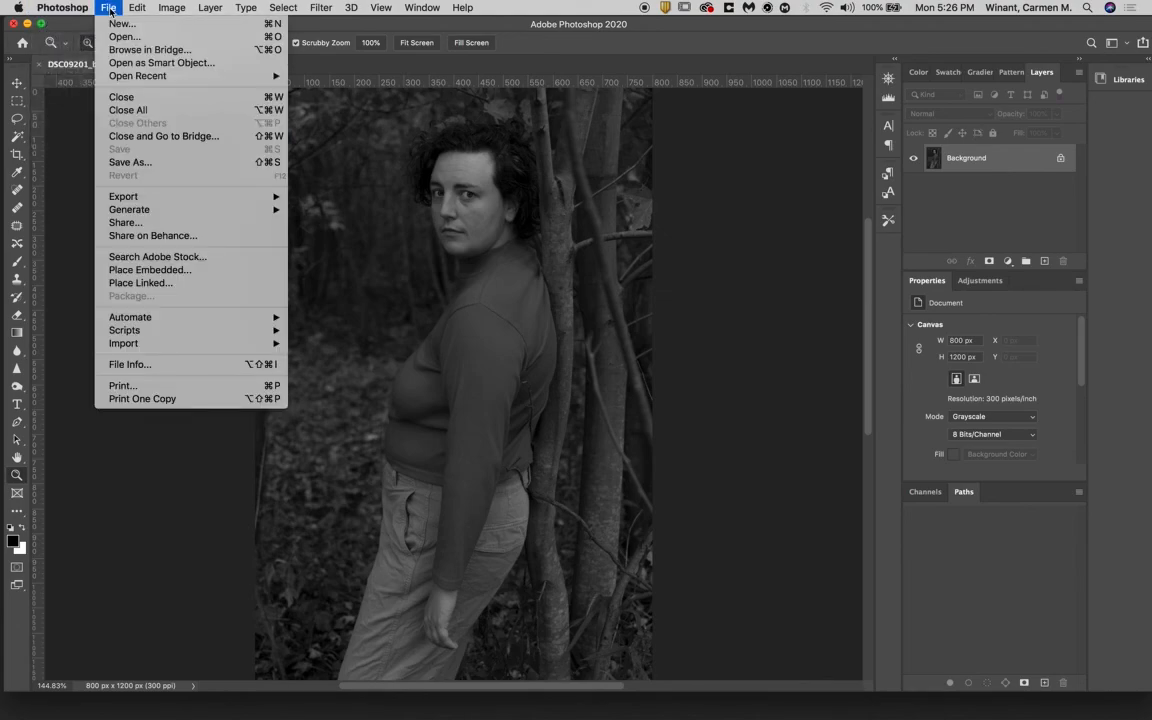
pyautogui.click(110, 10)
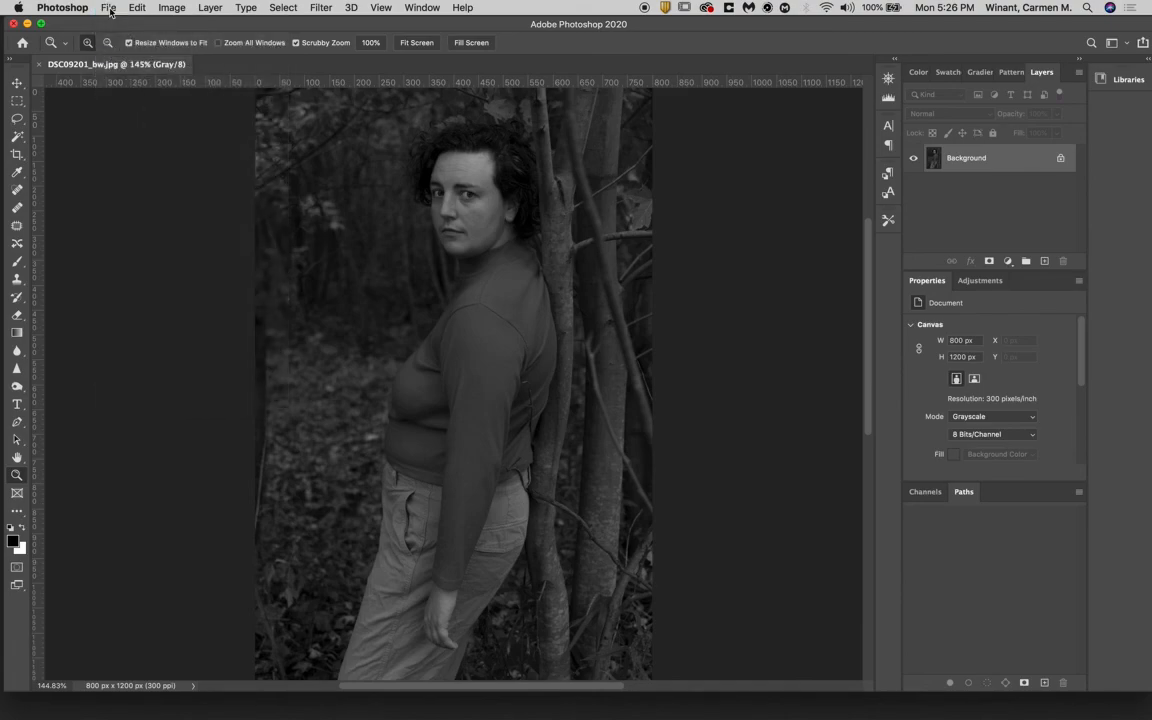
pyautogui.click(110, 10)
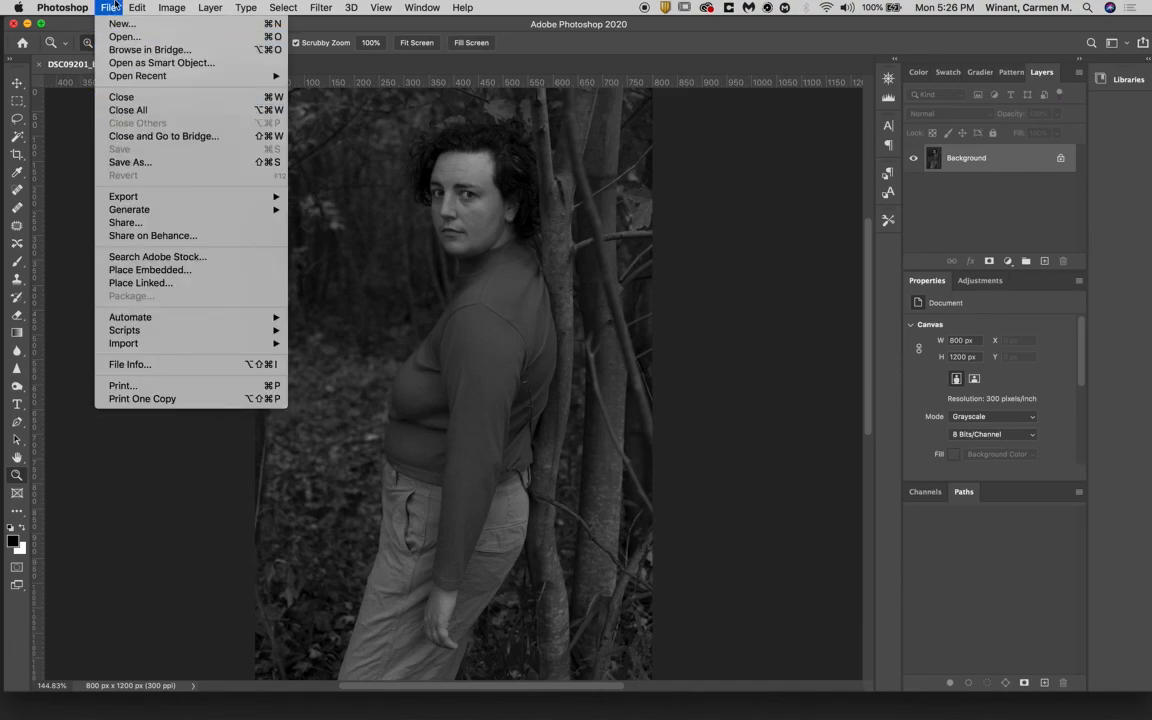
pyautogui.click(115, 4)
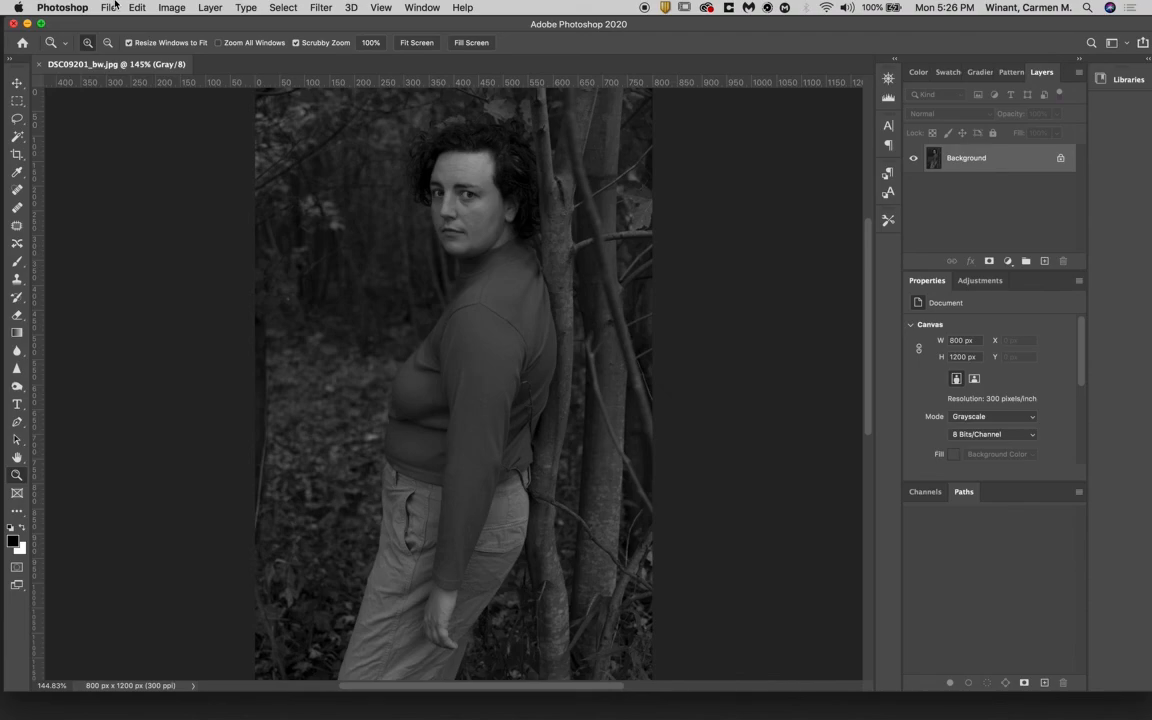
# - Close the DSC09201_bw.jpg document
pyautogui.click(115, 4)
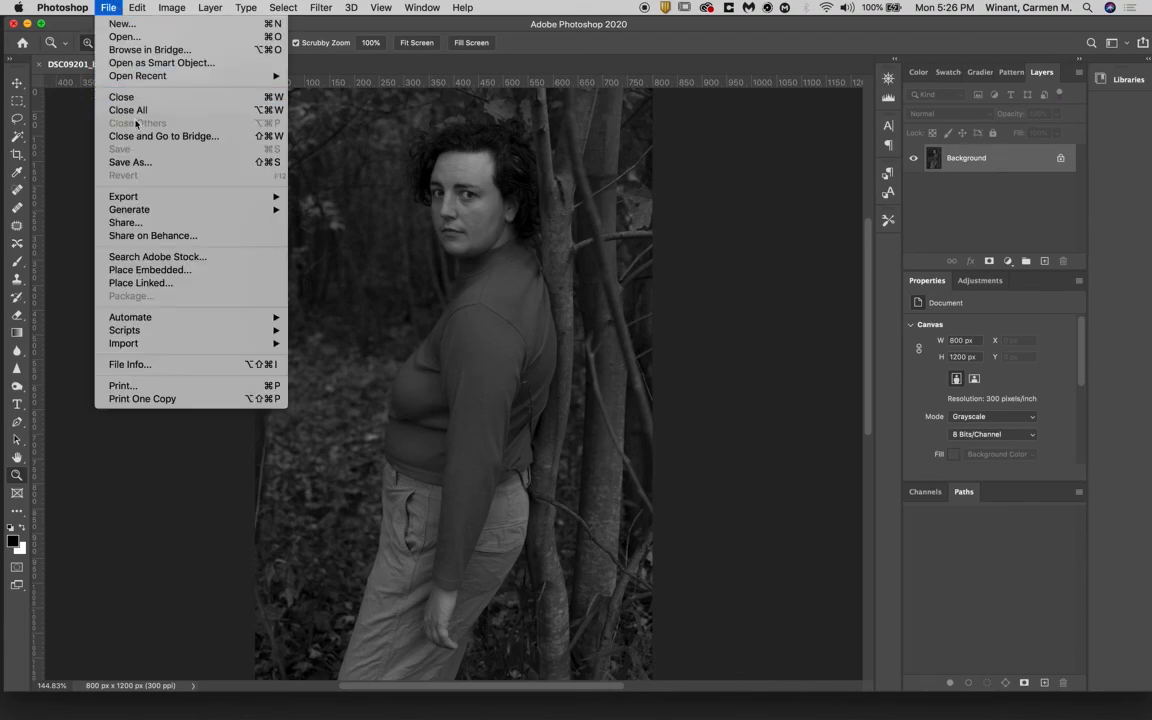
pyautogui.click(104, 4)
pyautogui.click(105, 5)
pyautogui.press('super+w')
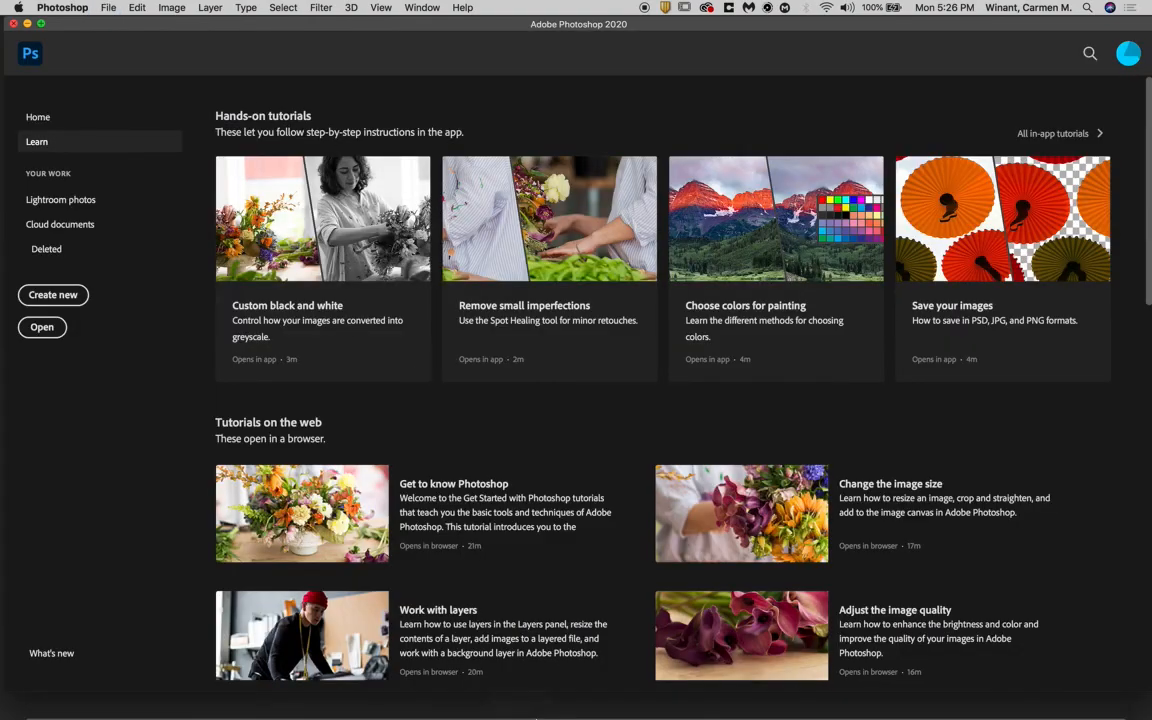